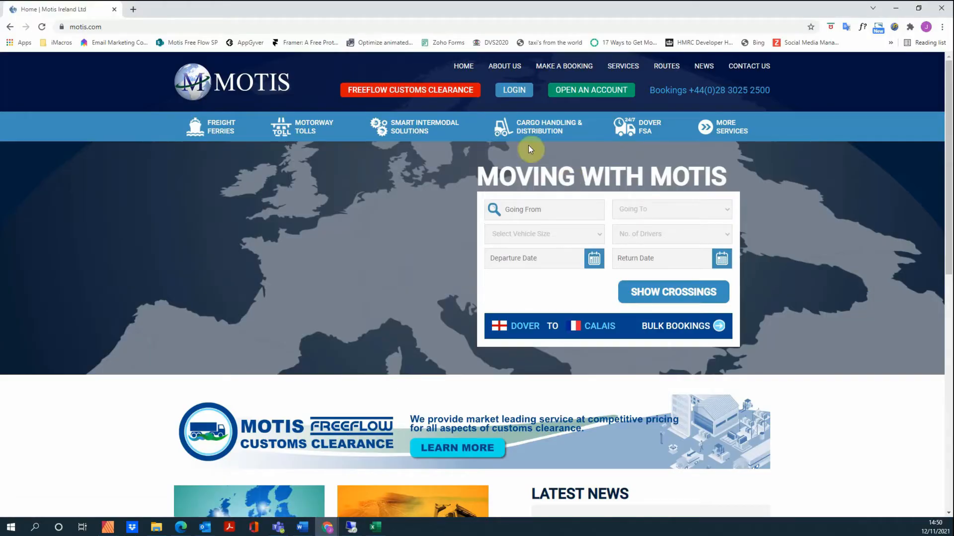
# Step: Open the Motis Account-Login page from the LOGIN link in the header
pyautogui.click(514, 92)
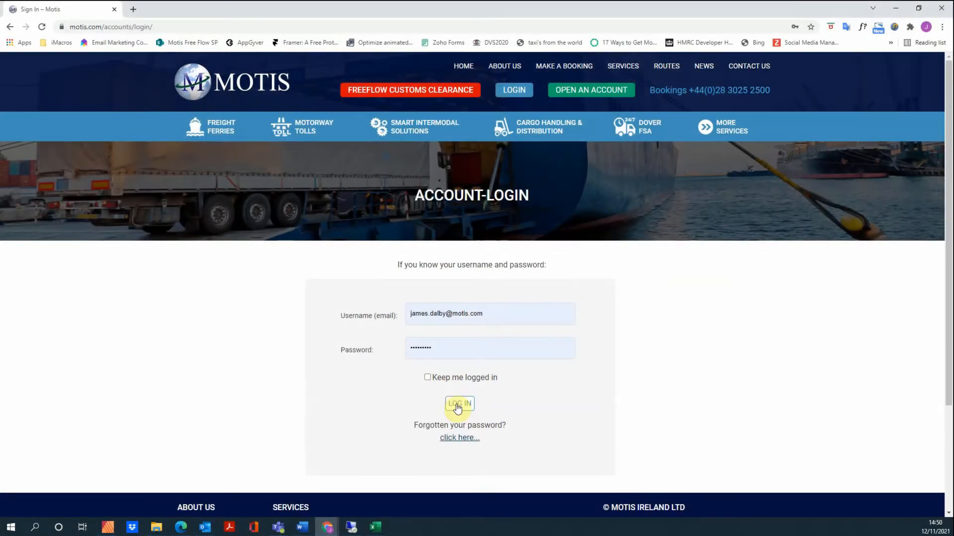
# Step: Sign in with the saved credentials and start a new declaration from the 'Make an ICS Declaration' tile
pyautogui.click(457, 405)
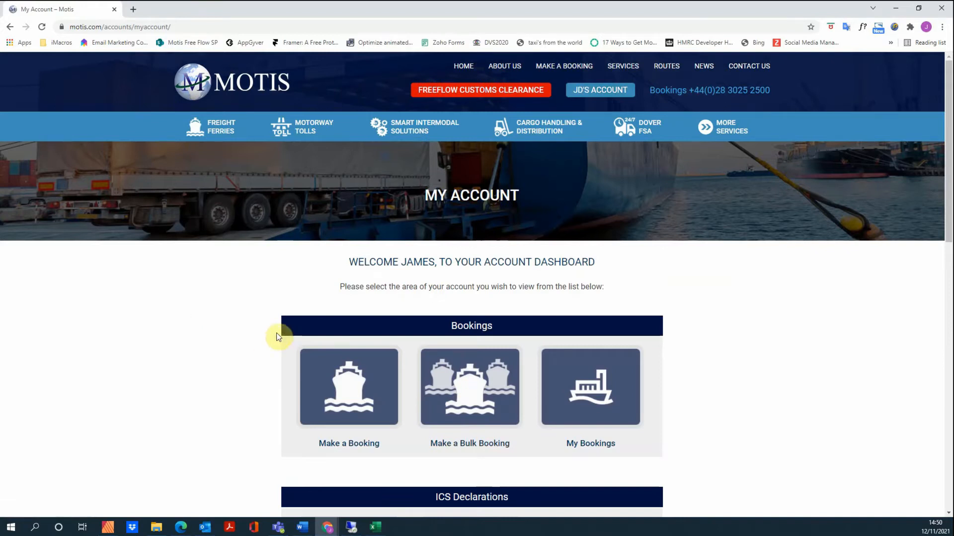
pyautogui.scroll(-3, 469, 266)
pyautogui.scroll(-5, 469, 266)
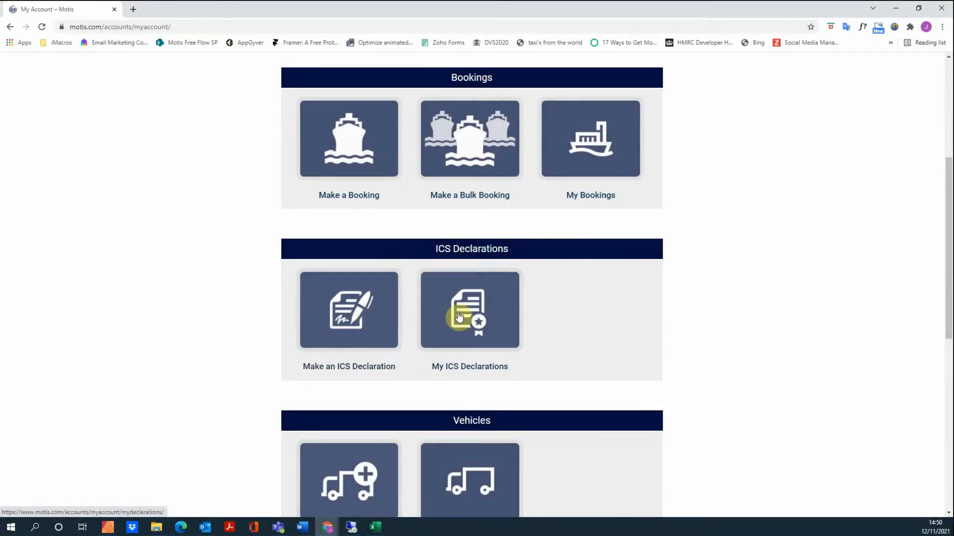
pyautogui.click(350, 309)
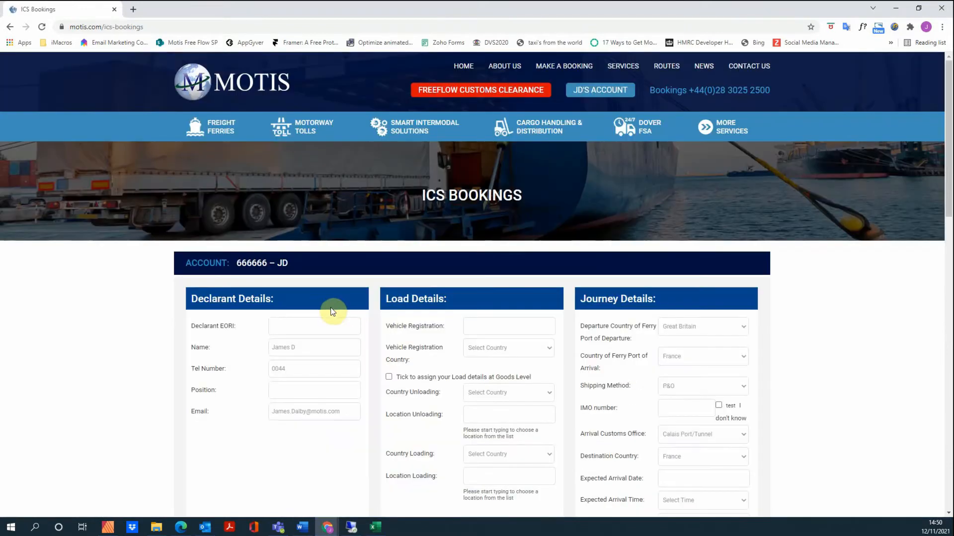
# Step: Enter the declarant's EORI number and type 'Ops Manager' as the declarant's position
pyautogui.scroll(-2, 154, 270)
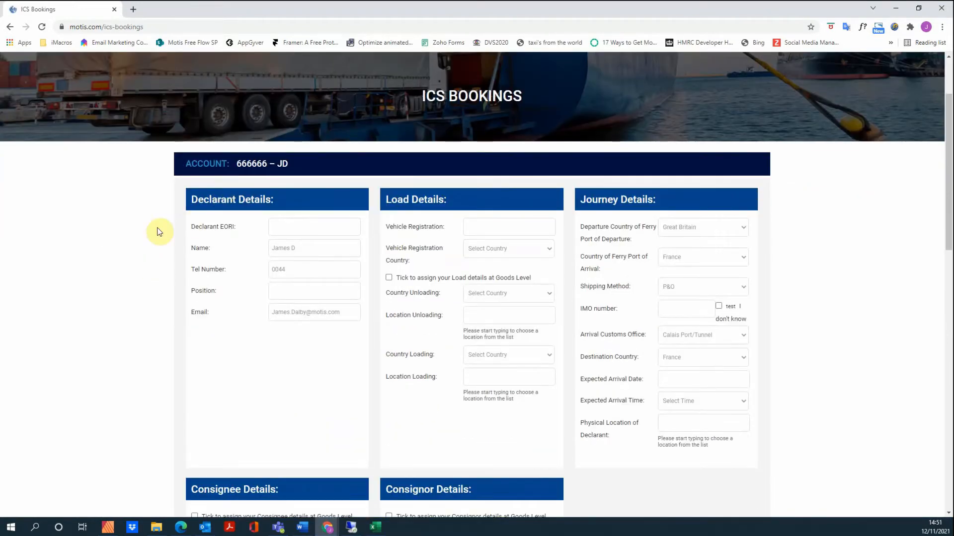
pyautogui.scroll(-1, 130, 253)
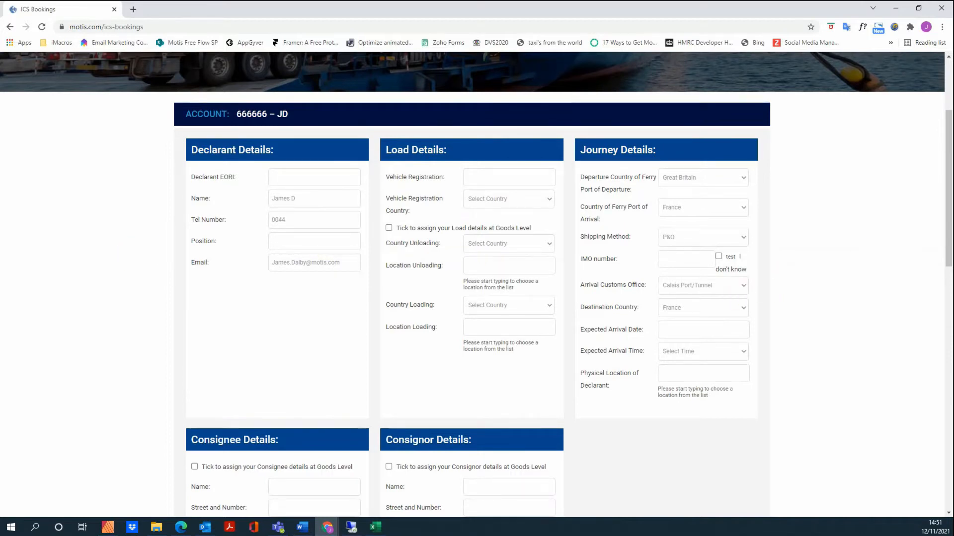
pyautogui.click(304, 178)
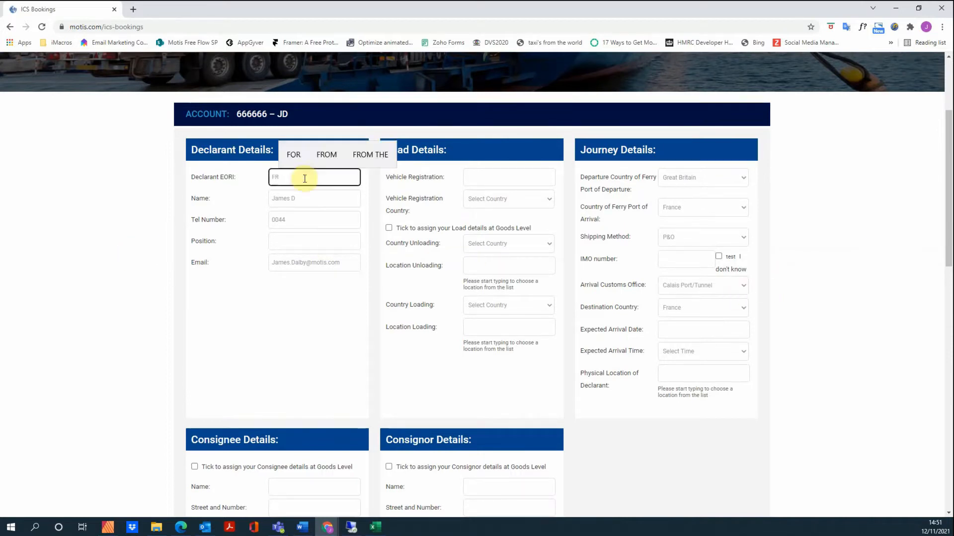
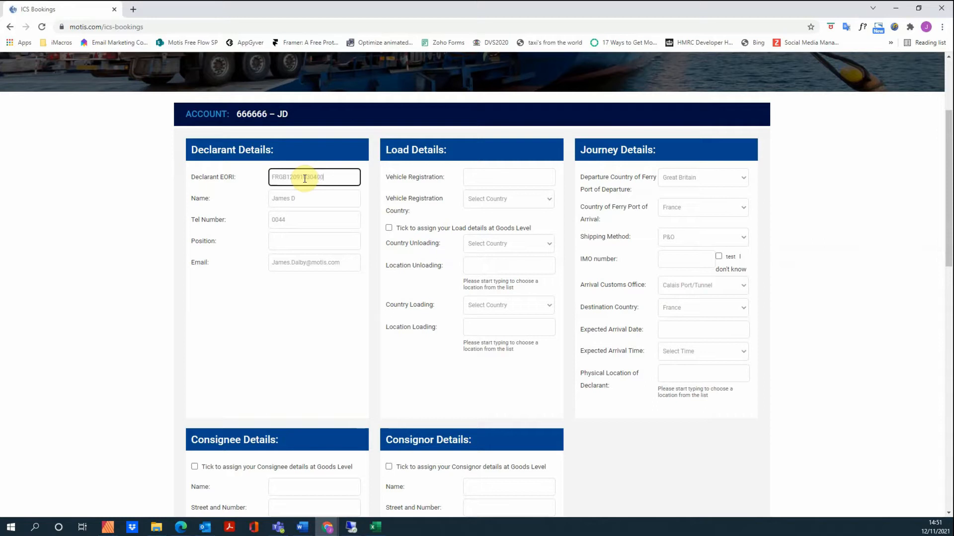
pyautogui.click(310, 242)
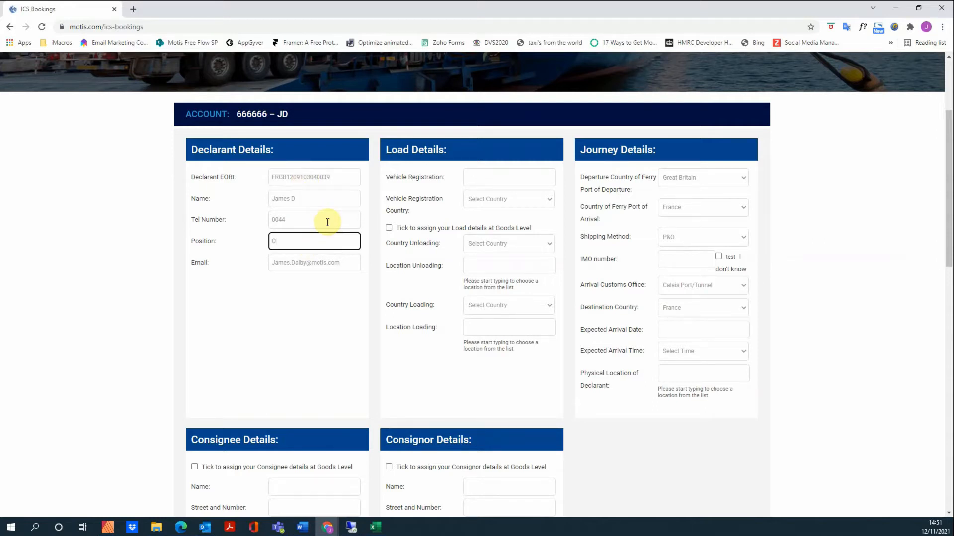
pyautogui.write('Ops Manager')
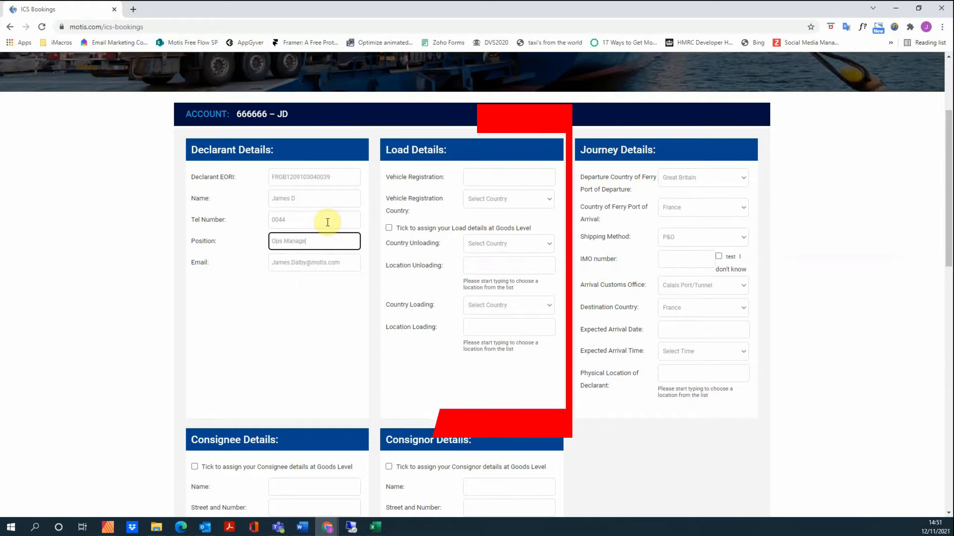
# Step: Fill in the saved vehicle registration with Great Britain as its registration country, keeping declaration-level load details
pyautogui.click(489, 177)
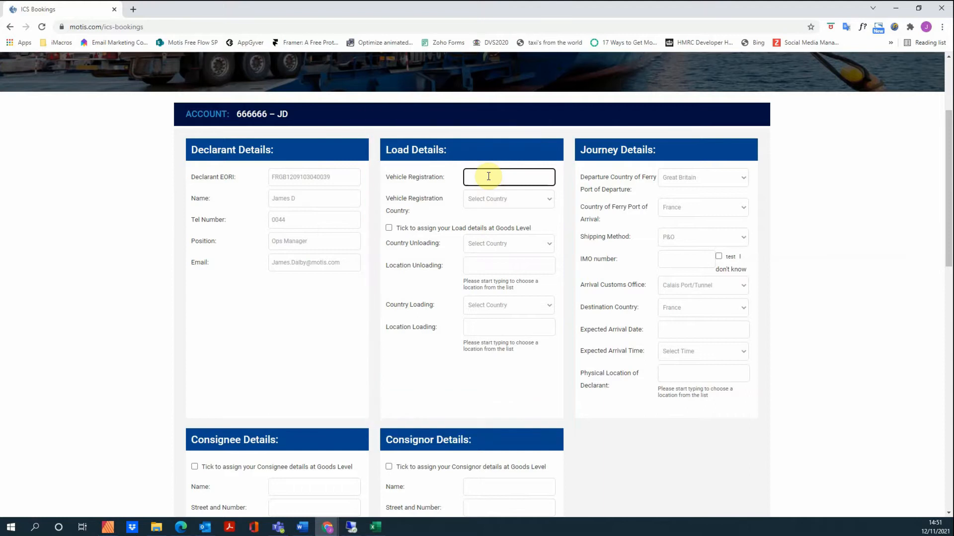
pyautogui.write('RY')
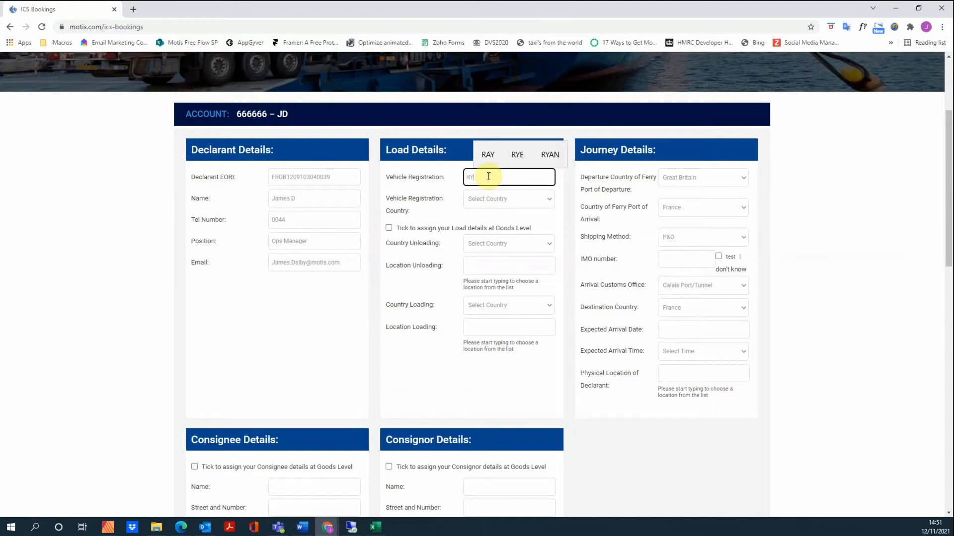
pyautogui.press('BackSpace')
pyautogui.press('BackSpace')
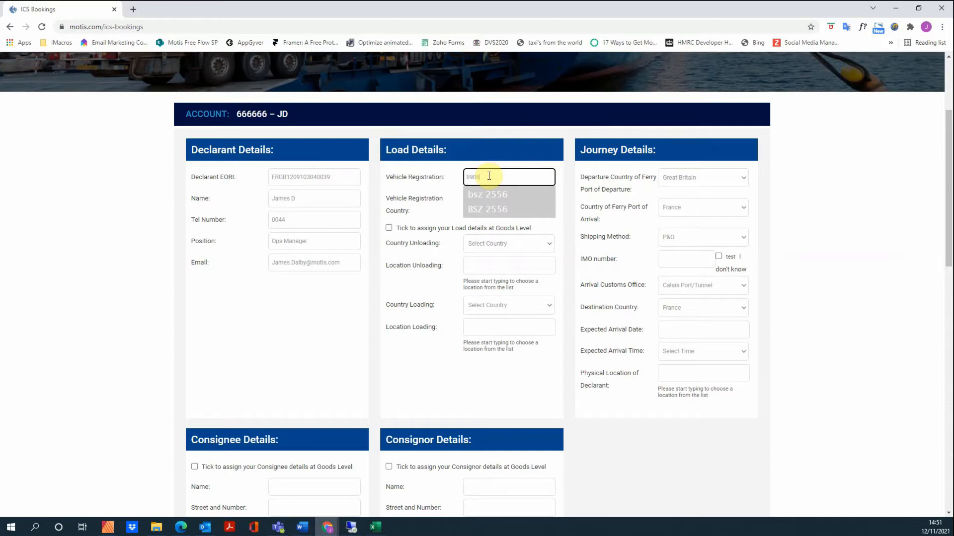
pyautogui.click(487, 194)
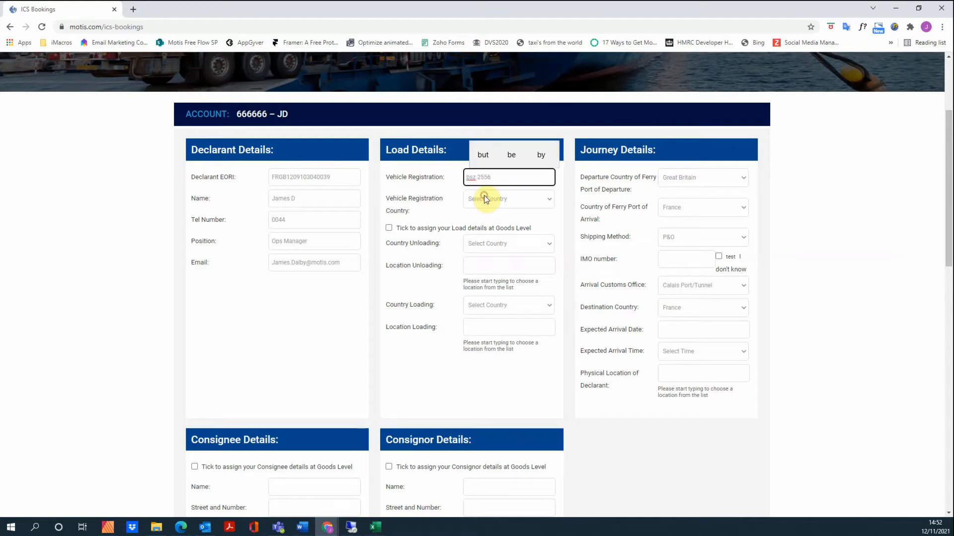
pyautogui.click(478, 199)
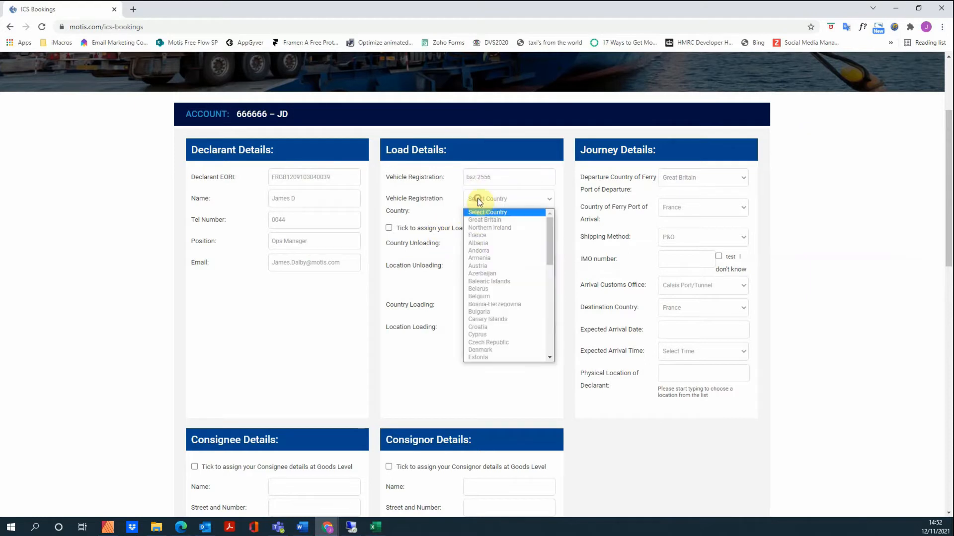
pyautogui.click(486, 224)
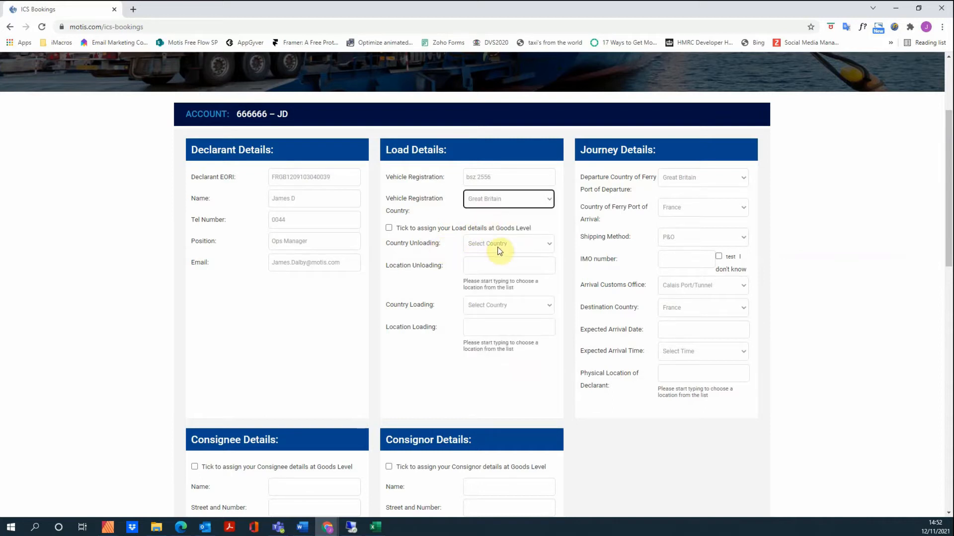
pyautogui.click(389, 229)
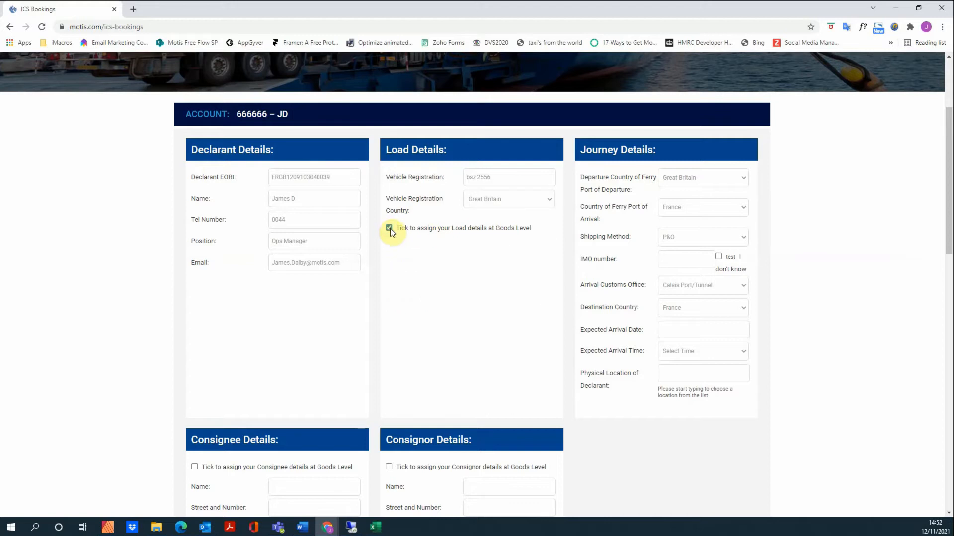
pyautogui.scroll(-6, 392, 234)
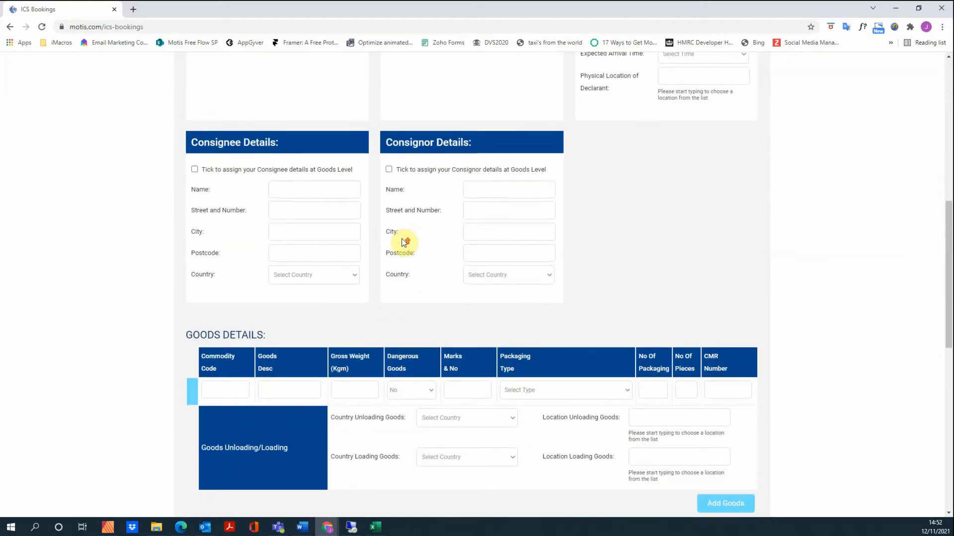
pyautogui.scroll(5, 403, 242)
pyautogui.click(389, 179)
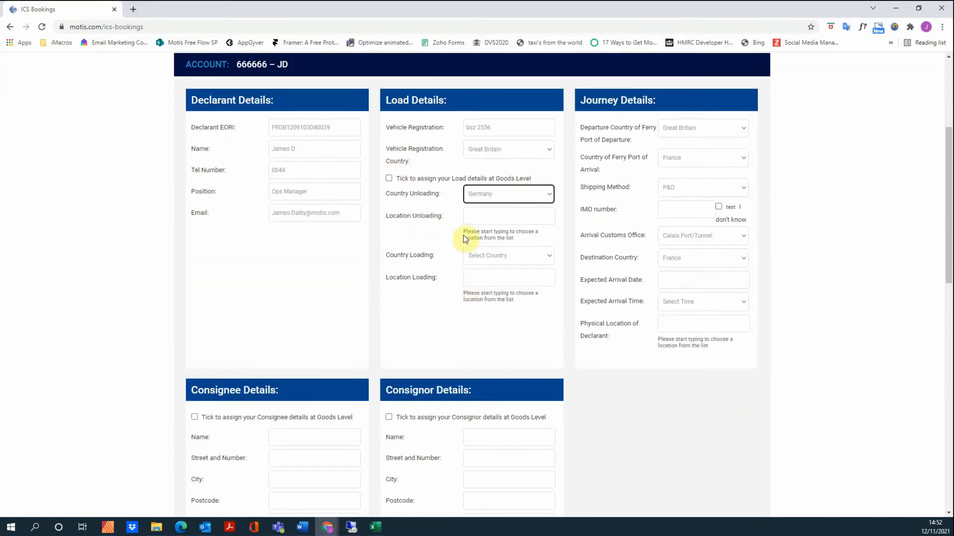
# Step: Set unloading location DE - Berlin and loading at GB - Chelsea/London, Great Britain
pyautogui.click(480, 215)
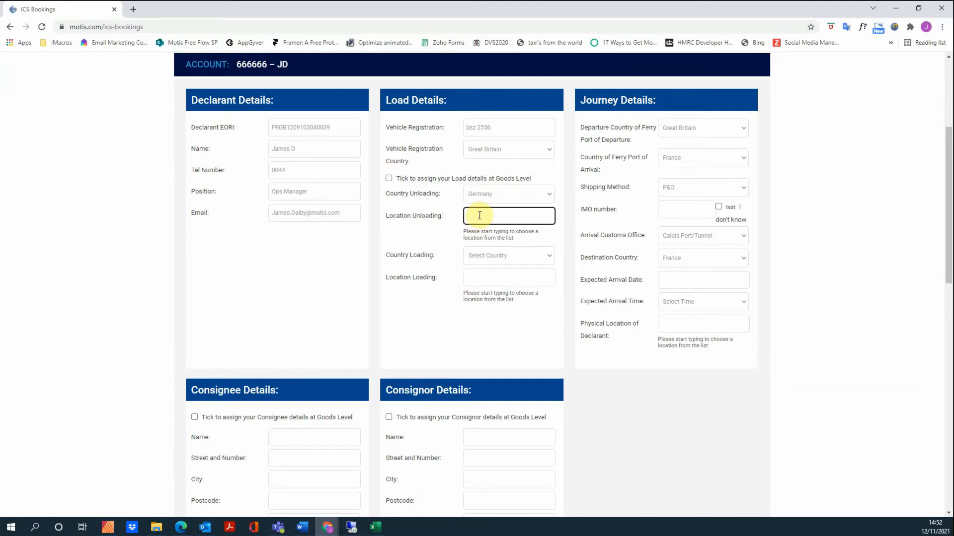
pyautogui.write('B')
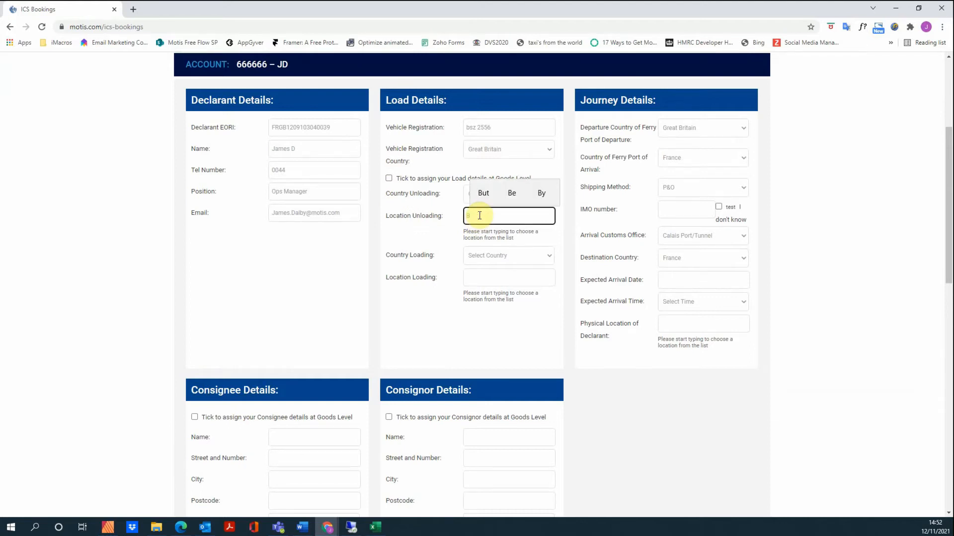
pyautogui.write('erlin')
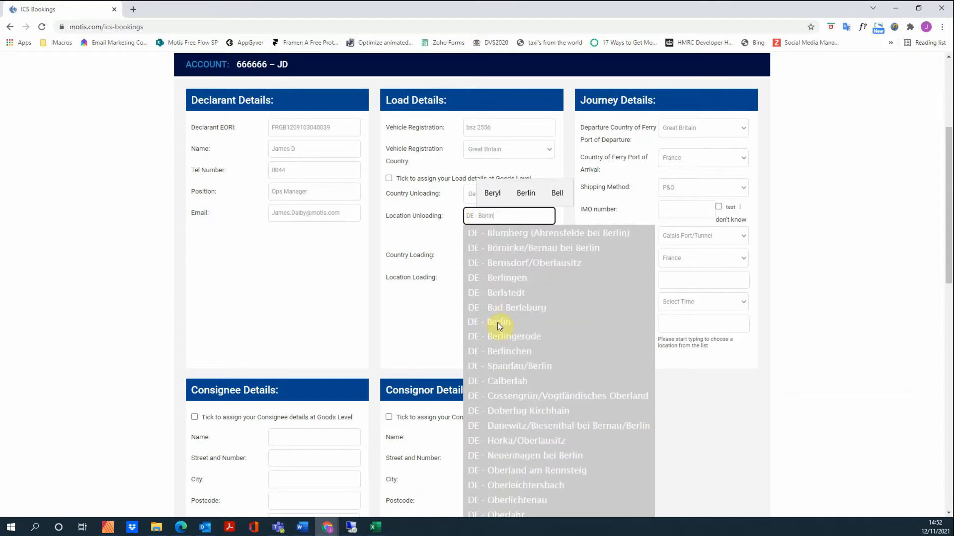
pyautogui.click(498, 323)
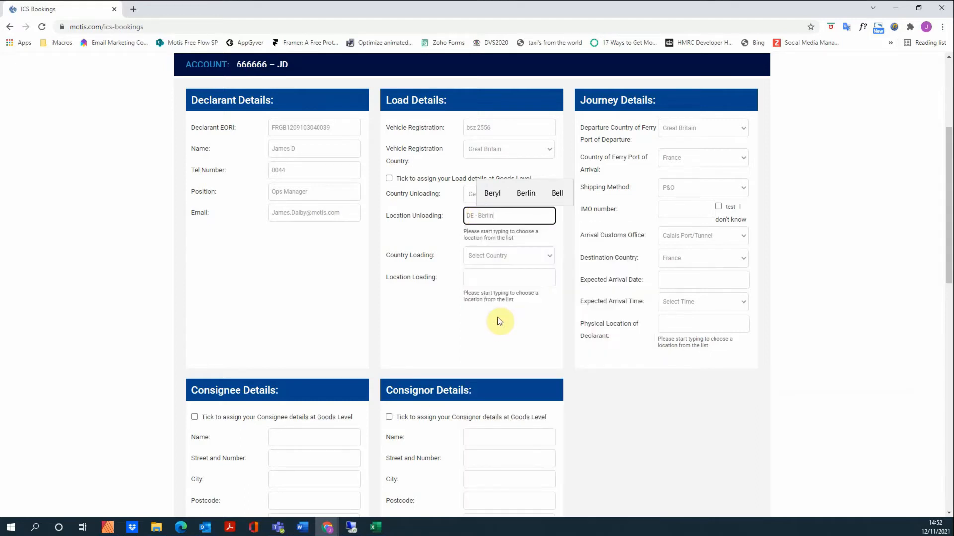
pyautogui.click(486, 257)
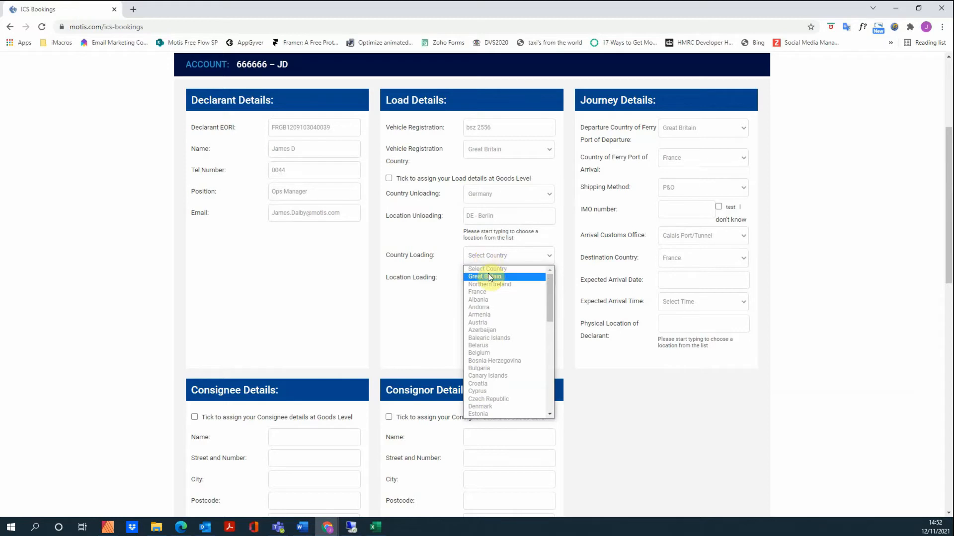
pyautogui.click(485, 276)
pyautogui.click(485, 278)
pyautogui.write('London')
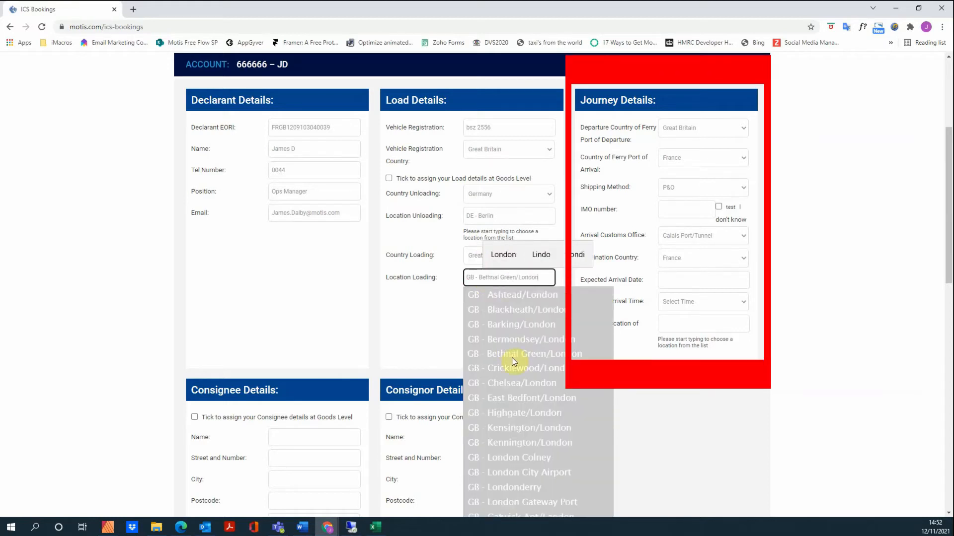
pyautogui.click(517, 385)
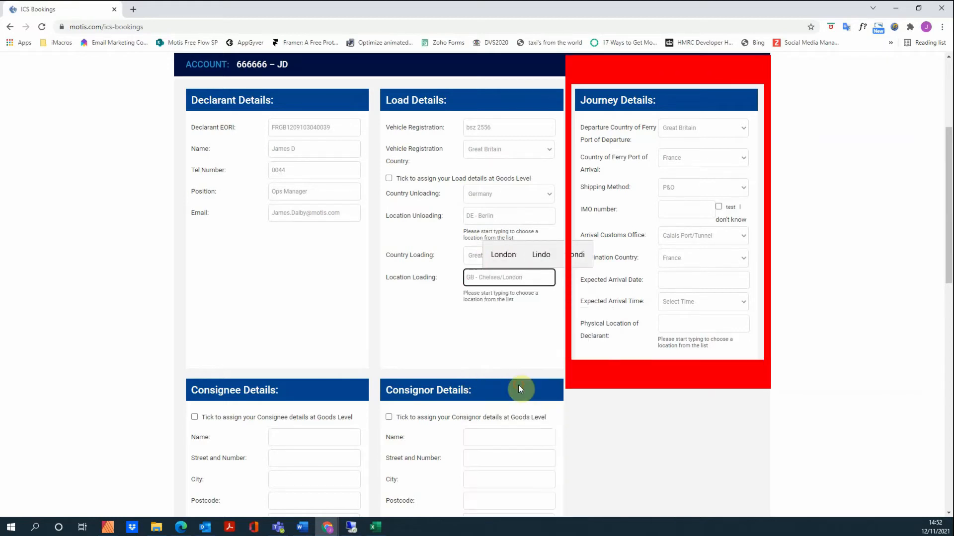
# Step: Keep arrival port France, shipping P&O, arrival office Calais Port/Tunnel and destination France
pyautogui.click(680, 164)
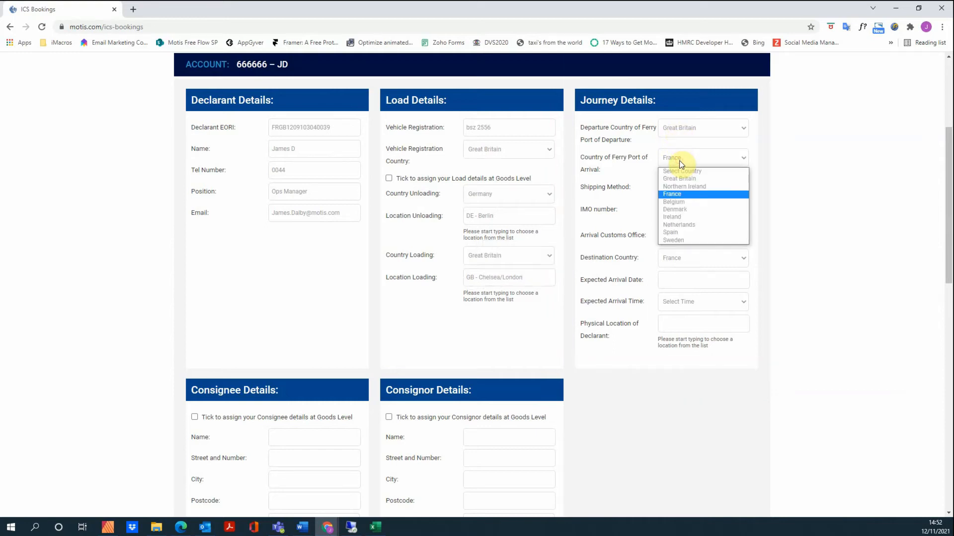
pyautogui.click(678, 166)
pyautogui.click(680, 187)
pyautogui.click(680, 187)
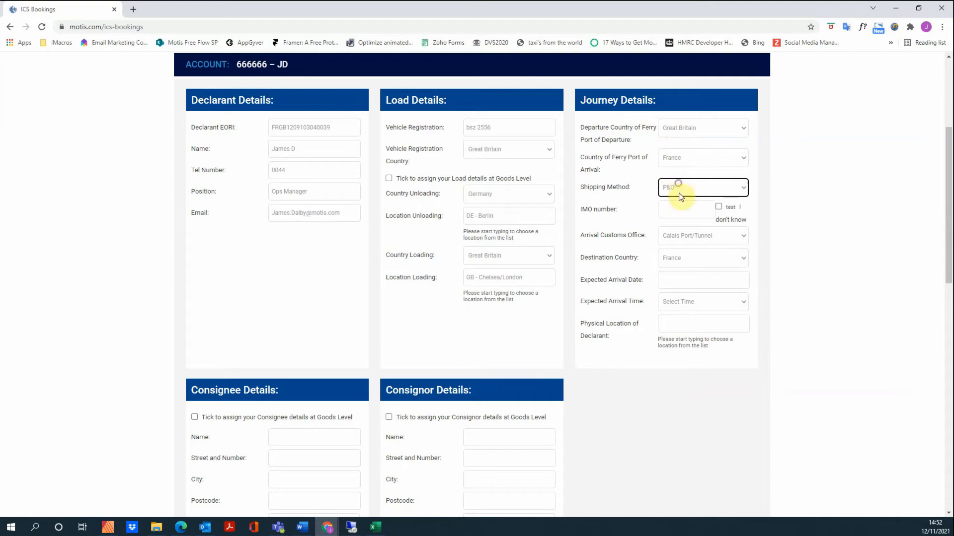
pyautogui.click(679, 209)
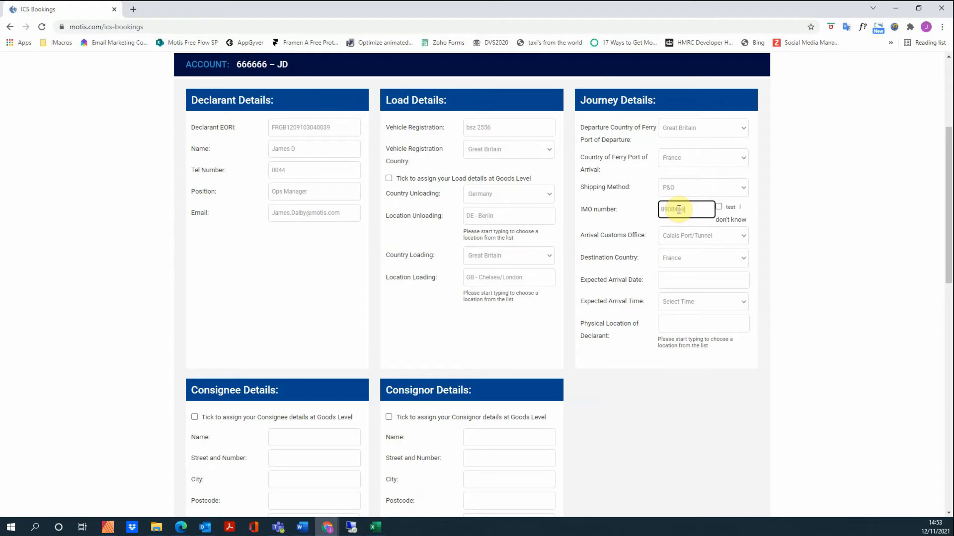
pyautogui.click(677, 241)
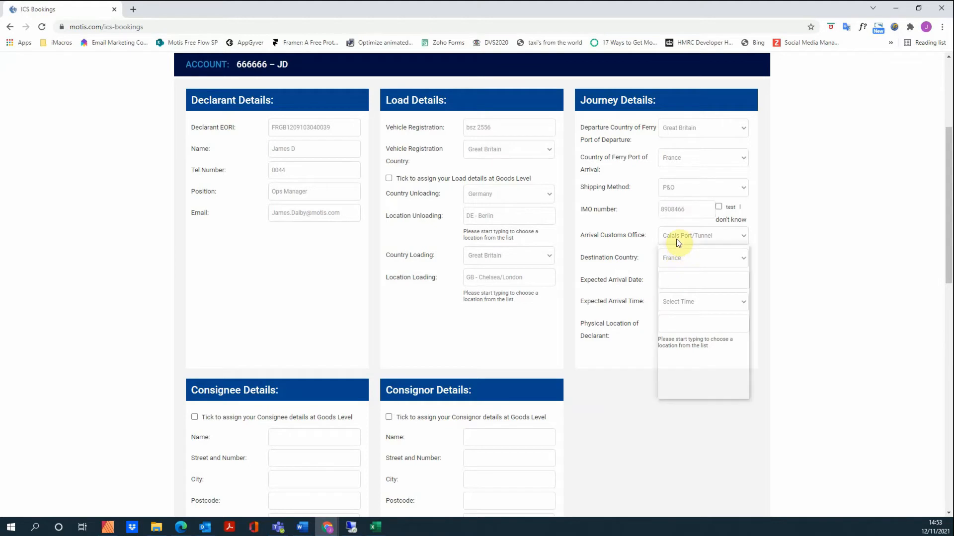
pyautogui.click(677, 239)
pyautogui.click(679, 260)
pyautogui.click(677, 269)
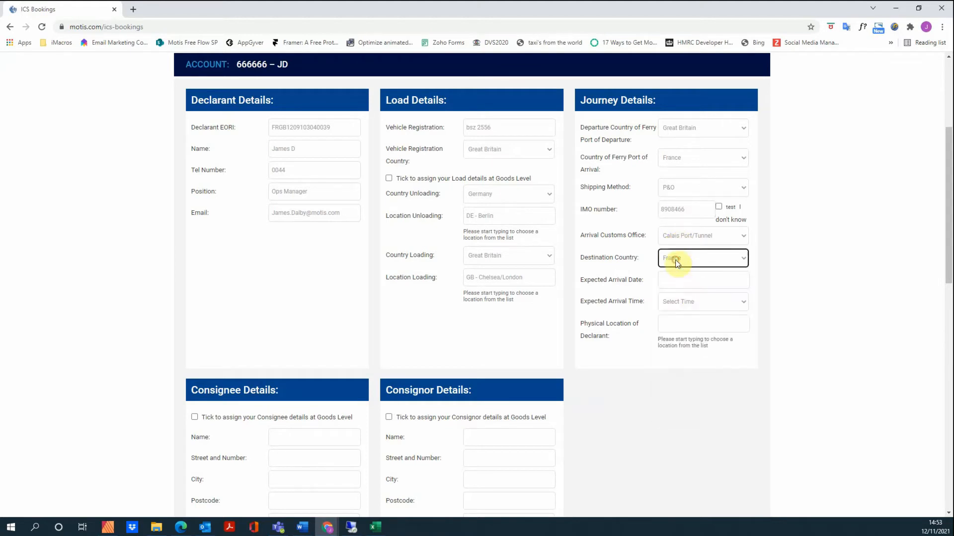
# Step: Set the expected arrival to 15/11/2021 at 10:00
pyautogui.click(677, 279)
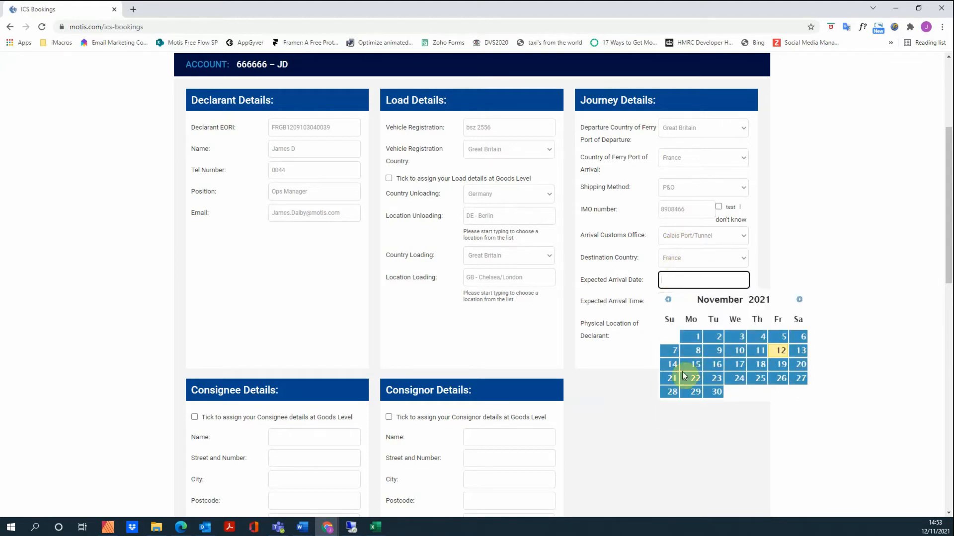
pyautogui.click(684, 367)
pyautogui.click(675, 303)
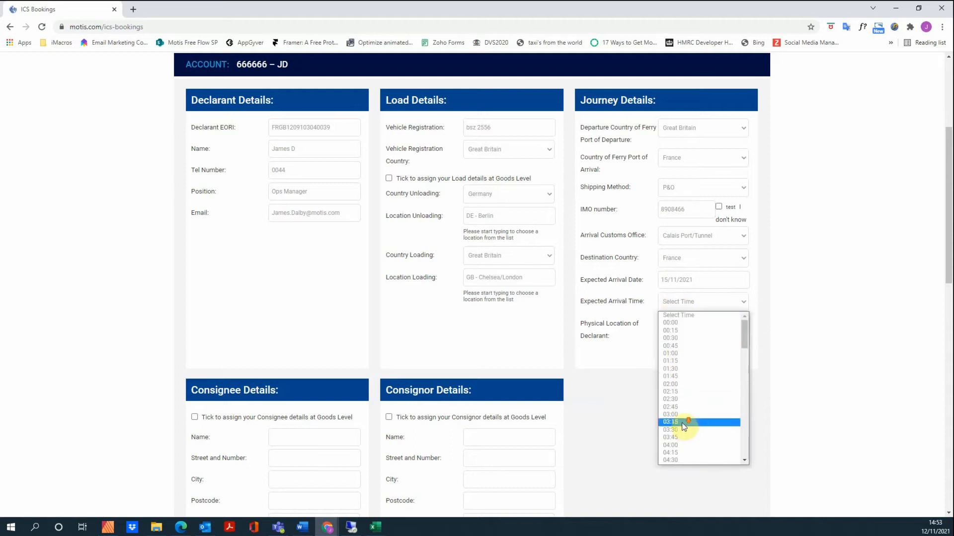
pyautogui.scroll(-5, 679, 422)
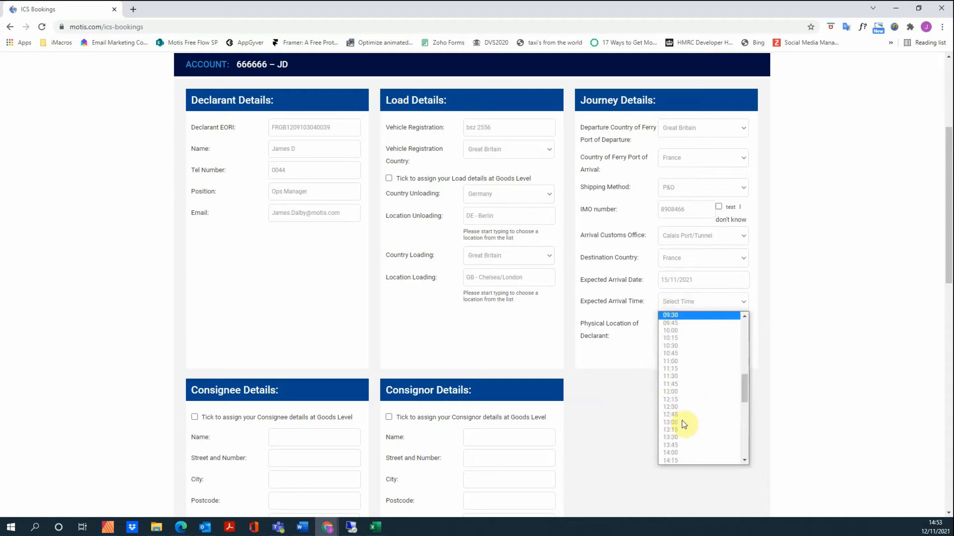
pyautogui.click(672, 330)
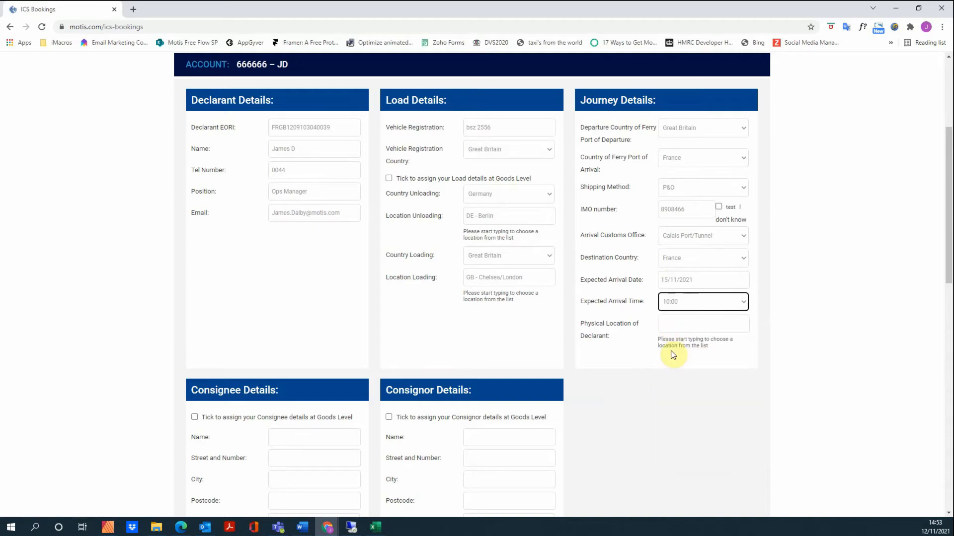
# Step: Set the declarant's physical location to GB - Chelsea/London
pyautogui.click(676, 325)
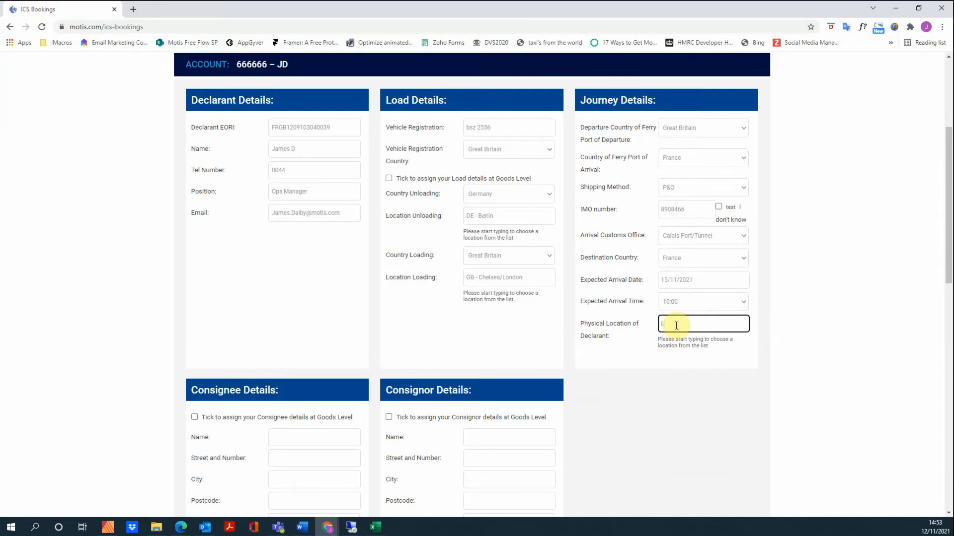
pyautogui.write('Lon')
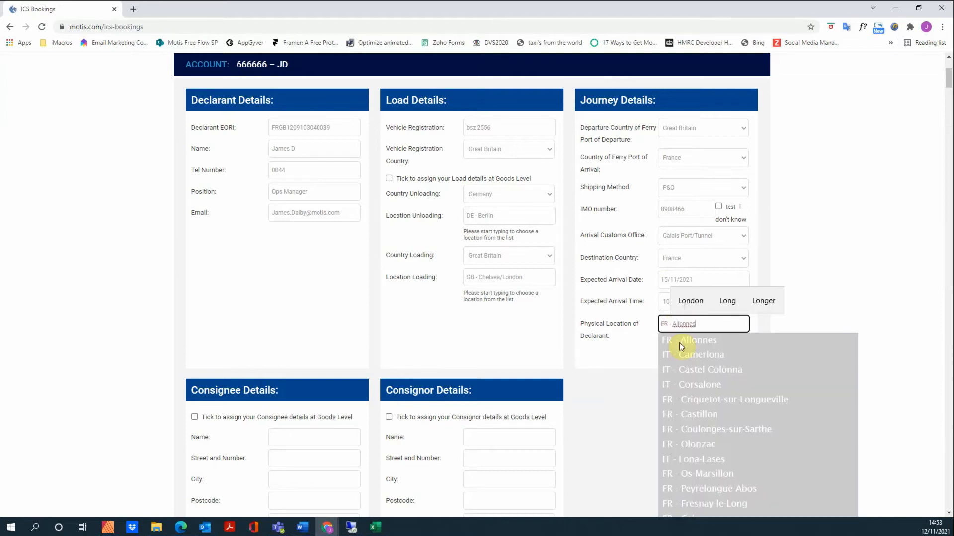
pyautogui.write('d')
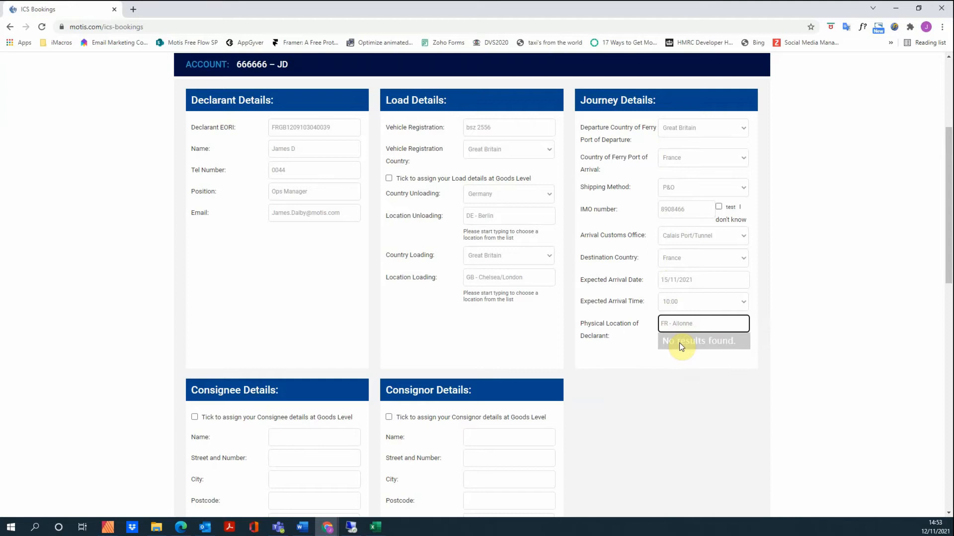
pyautogui.press('BackSpace')
pyautogui.press('BackSpace')
pyautogui.press('BackSpace')
pyautogui.press('BackSpace')
pyautogui.press('BackSpace')
pyautogui.press('BackSpace')
pyautogui.press('BackSpace')
pyautogui.press('BackSpace')
pyautogui.press('BackSpace')
pyautogui.press('BackSpace')
pyautogui.press('BackSpace')
pyautogui.press('BackSpace')
pyautogui.write('Londo')
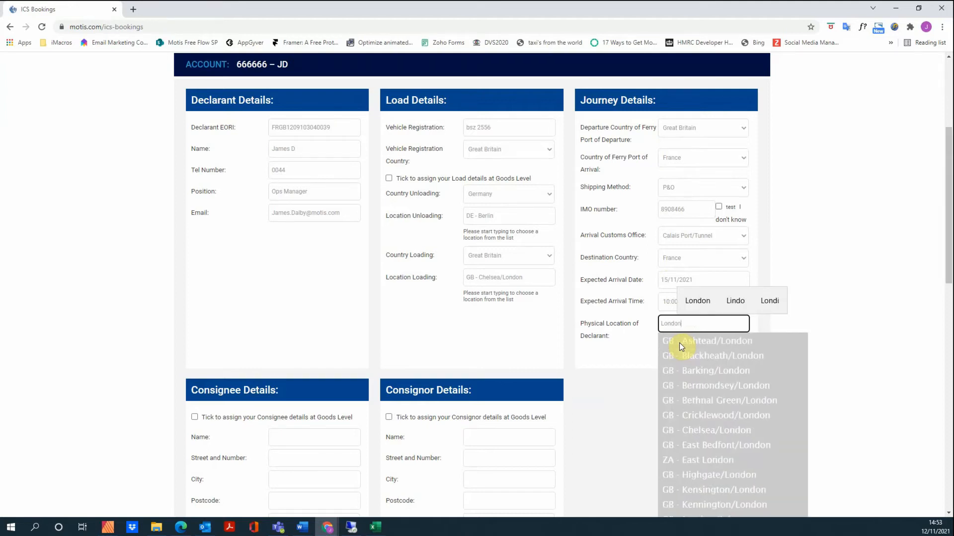
pyautogui.write('n')
pyautogui.click(728, 430)
pyautogui.scroll(-5, 537, 227)
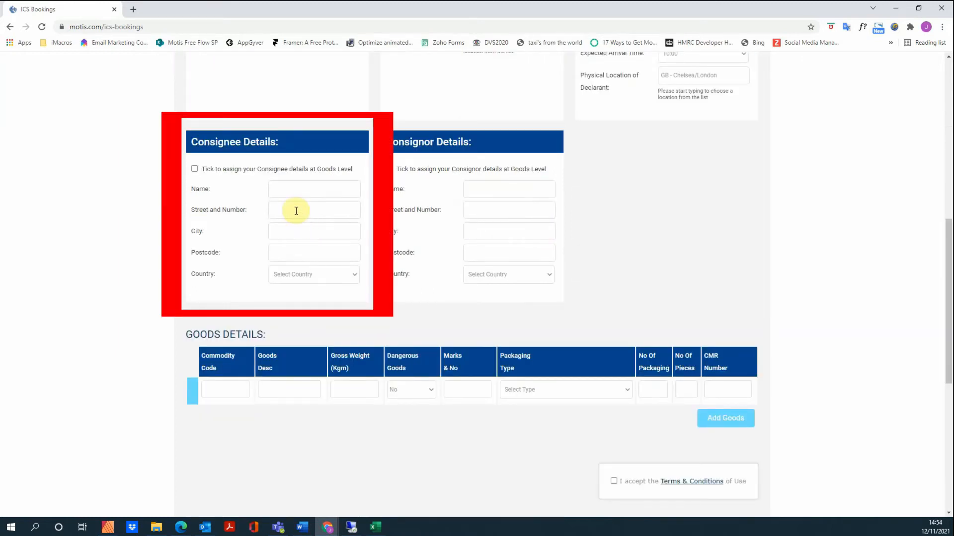
# Step: Fill the consignee and consignor names and details from saved contacts
pyautogui.click(286, 190)
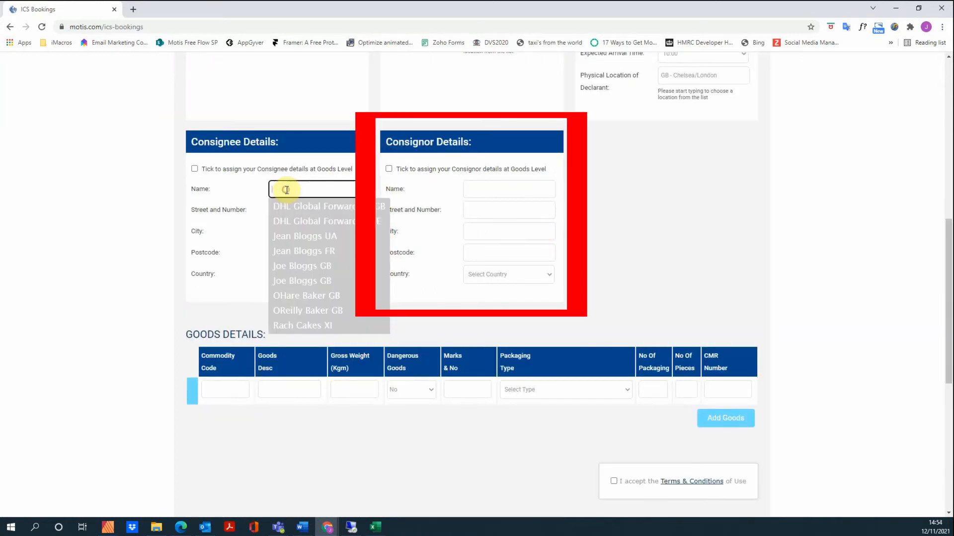
pyautogui.click(296, 279)
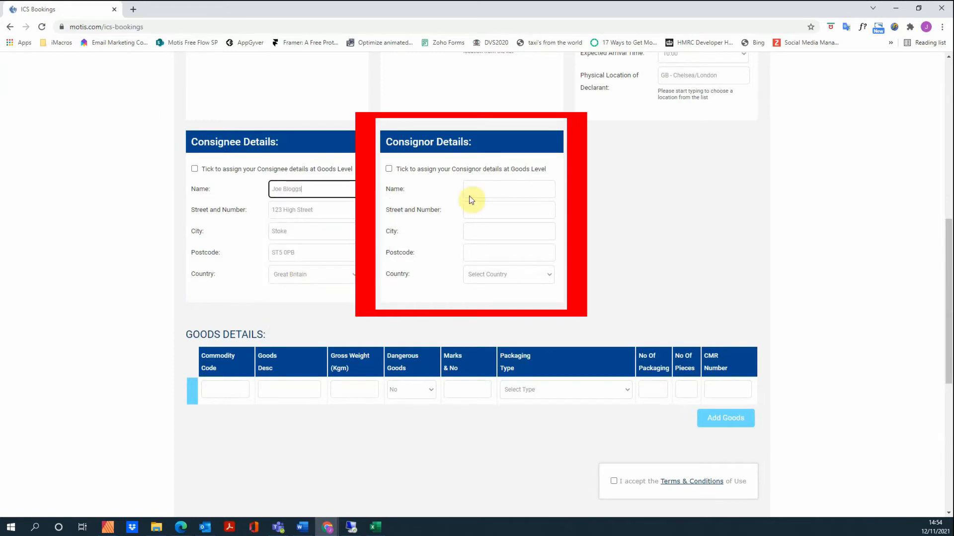
pyautogui.click(480, 189)
pyautogui.click(481, 323)
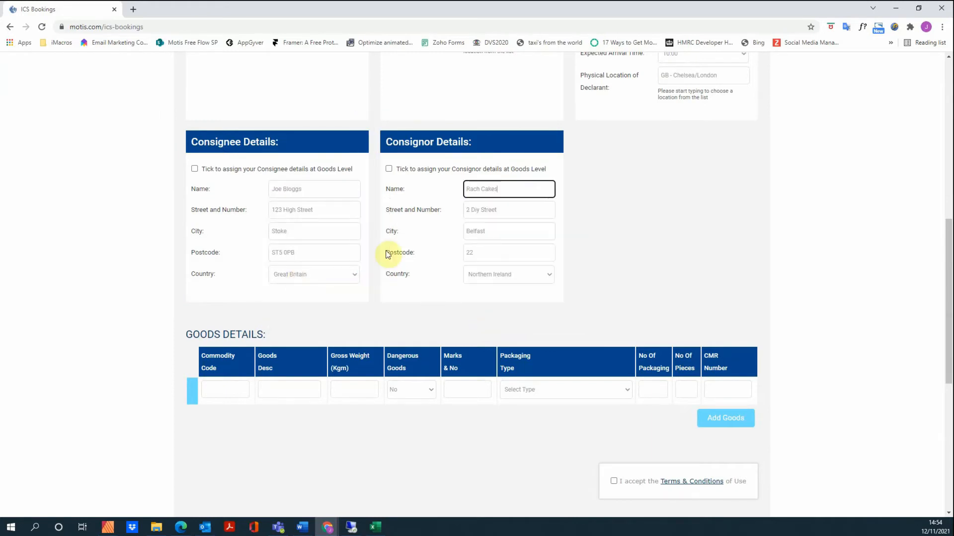
# Step: Tick then untick the goods-level consignee checkbox, keeping consignee details at declaration level
pyautogui.scroll(2, 385, 252)
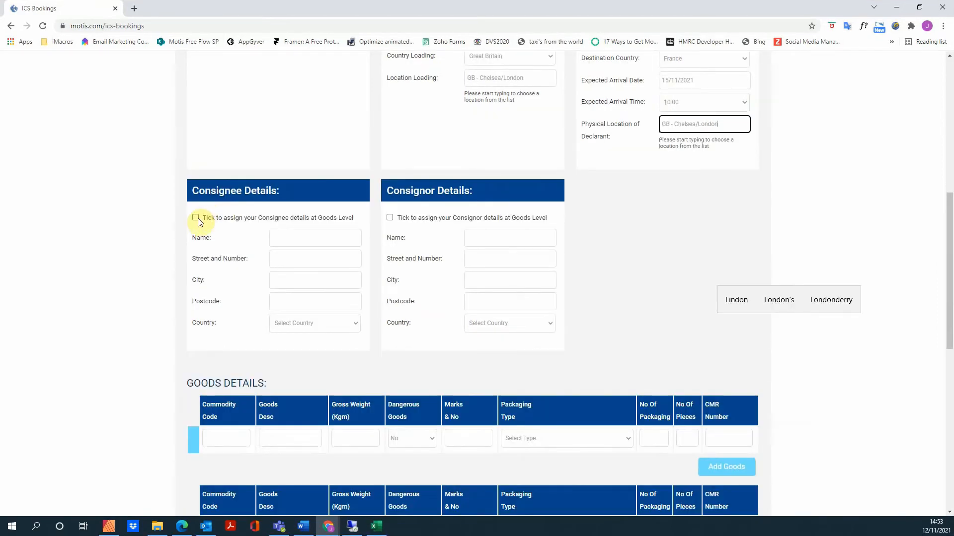
pyautogui.click(196, 215)
pyautogui.scroll(-2, 201, 219)
pyautogui.scroll(-2, 203, 219)
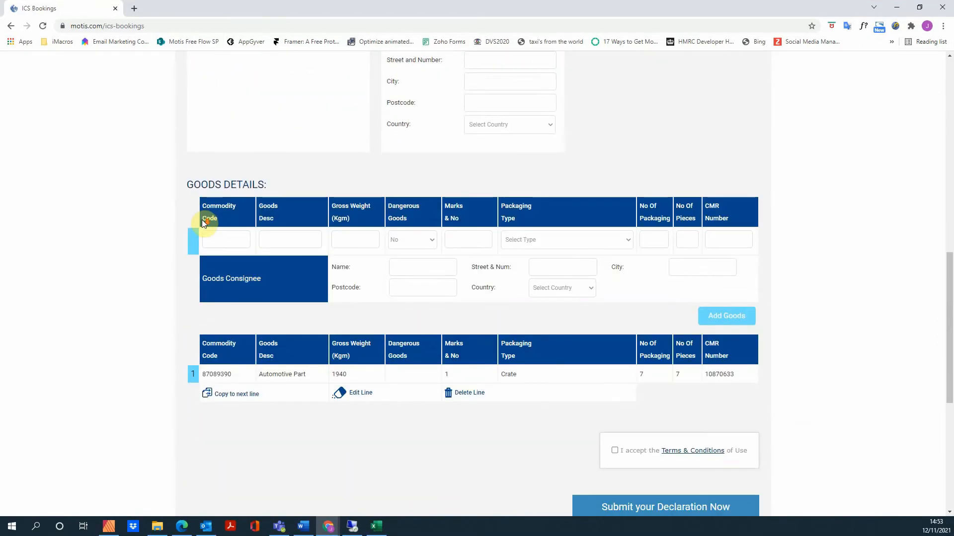
pyautogui.scroll(4, 204, 221)
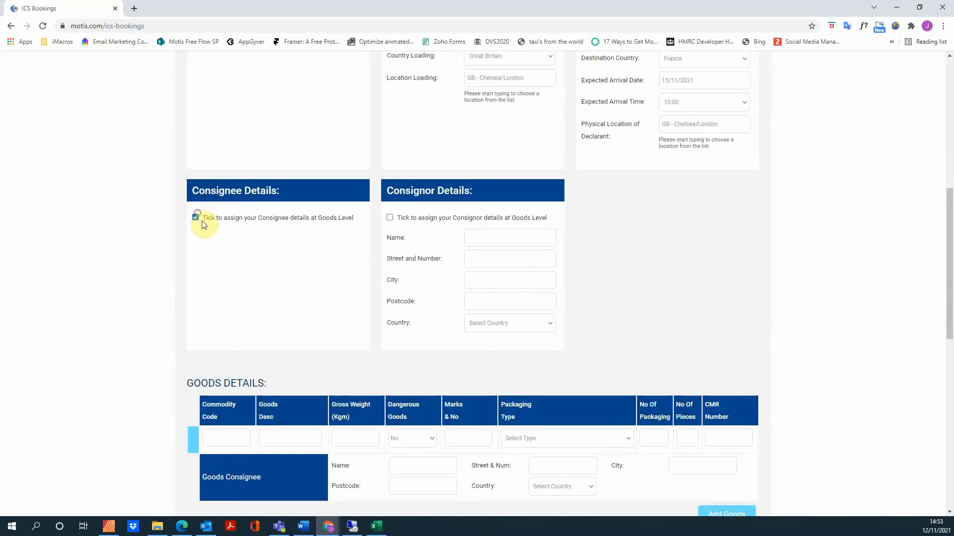
pyautogui.click(196, 217)
pyautogui.scroll(-3, 214, 223)
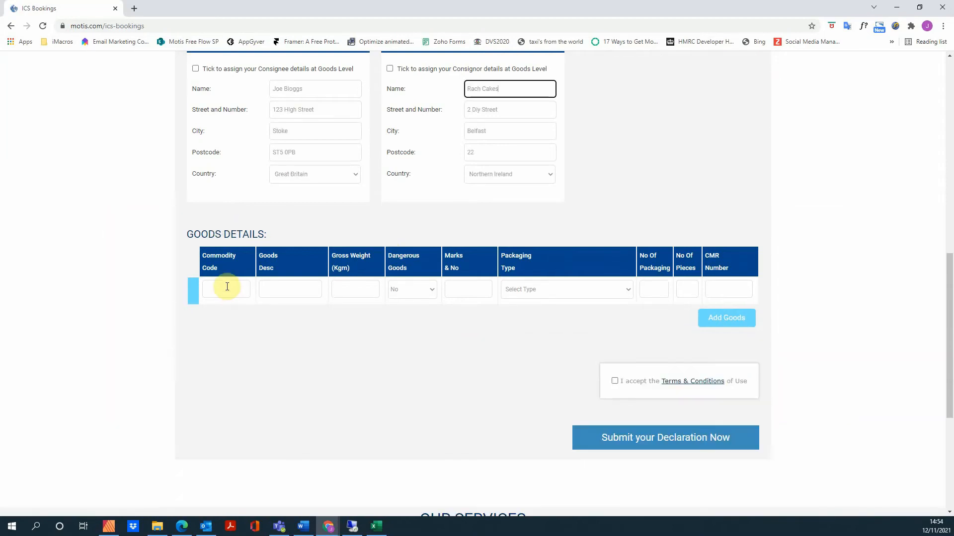
# Step: Enter goods description 'Automotive Parts', gross weight 1940, with dangerous goods left as No
pyautogui.click(227, 287)
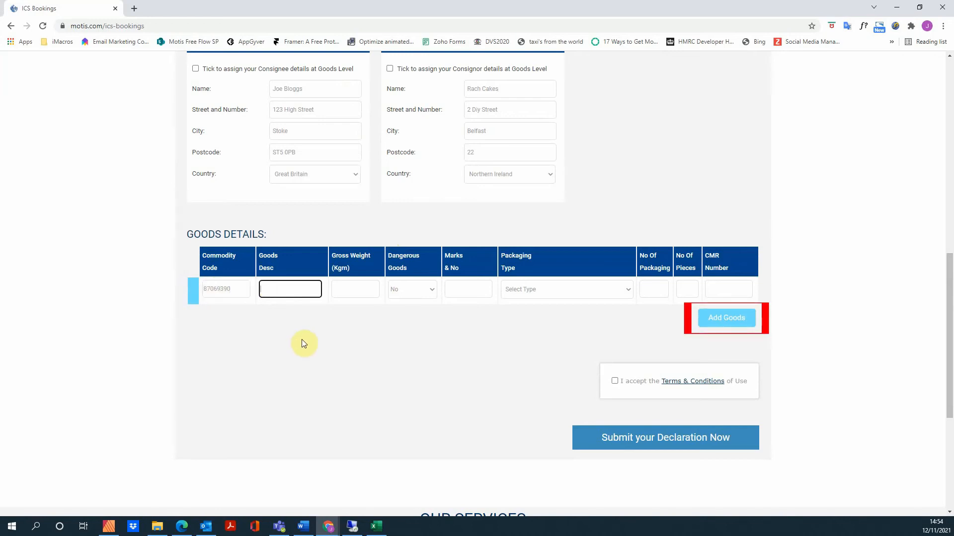
pyautogui.write('Automotivr')
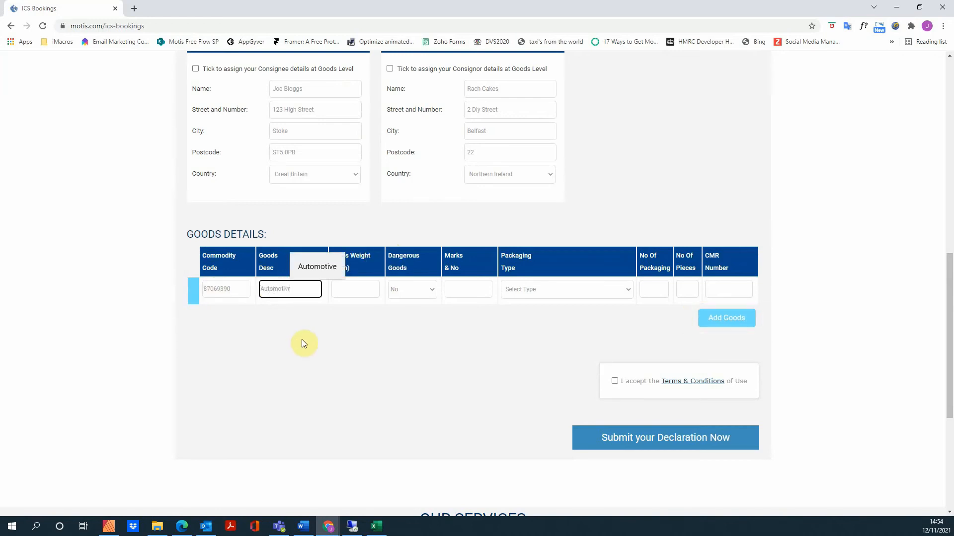
pyautogui.press('BackSpace')
pyautogui.write('e Parts')
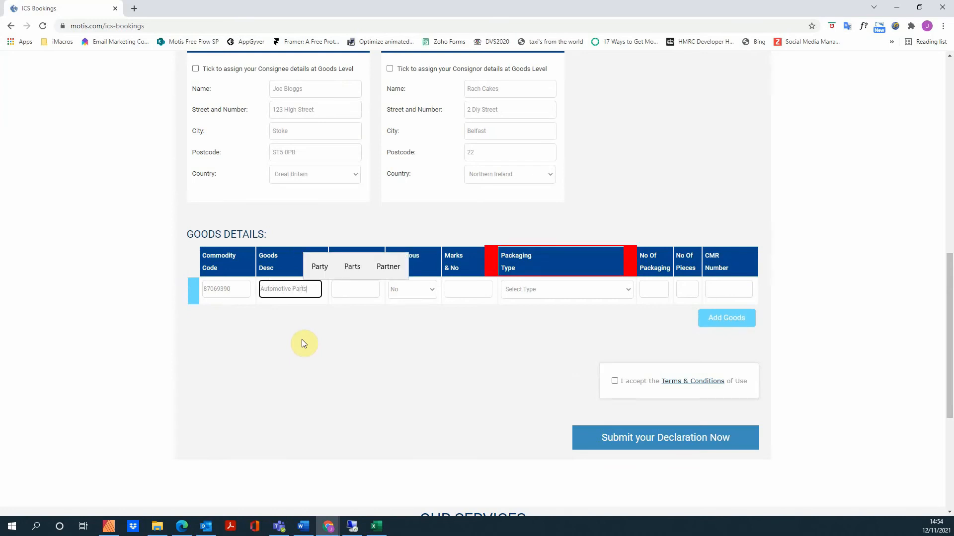
pyautogui.click(354, 288)
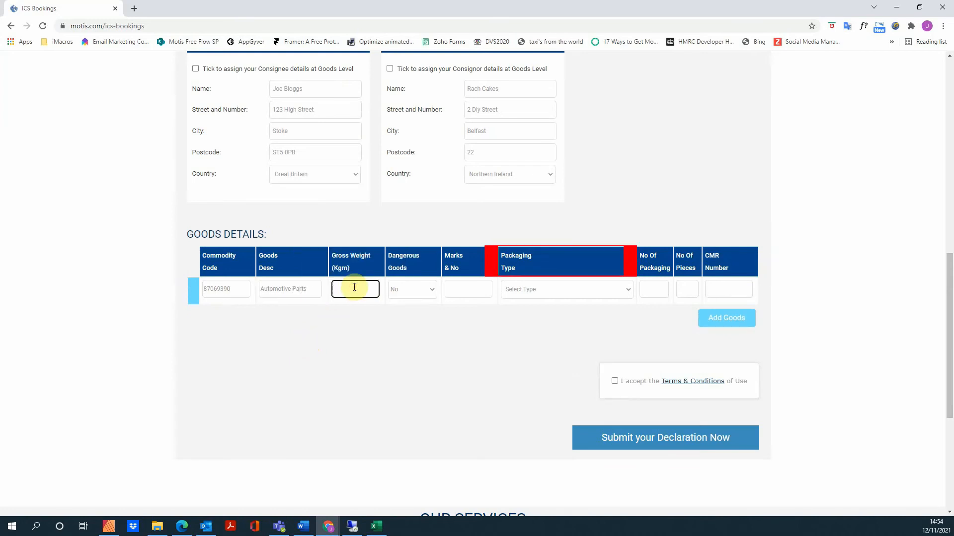
pyautogui.write('1940')
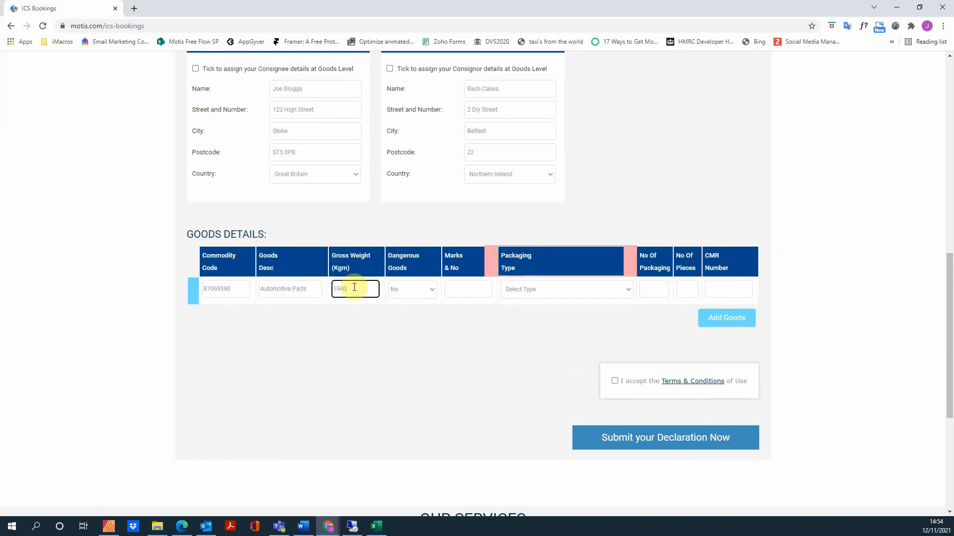
pyautogui.click(431, 291)
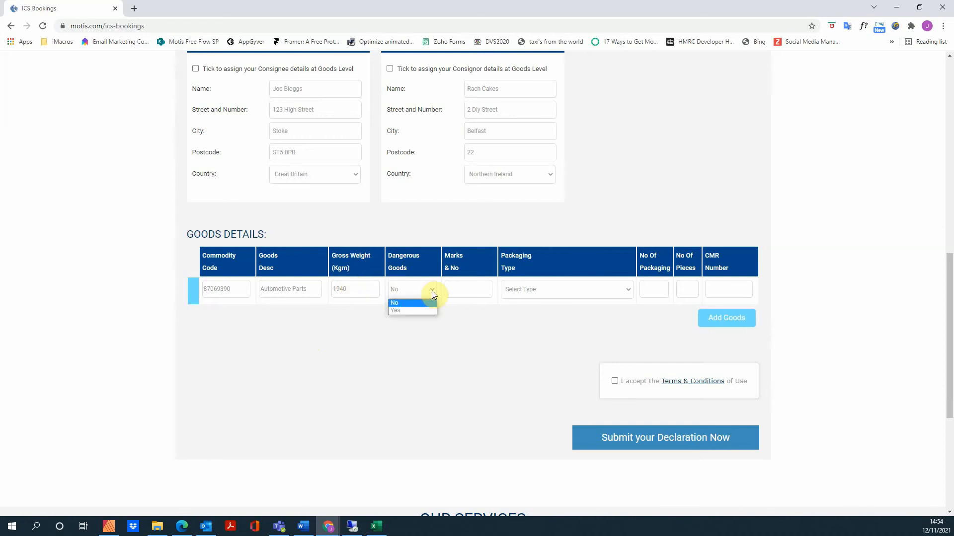
pyautogui.click(432, 291)
# Step: Set packaging type to Crate, complete CMR number 108706333, and add the goods line as row 1
pyautogui.click(467, 292)
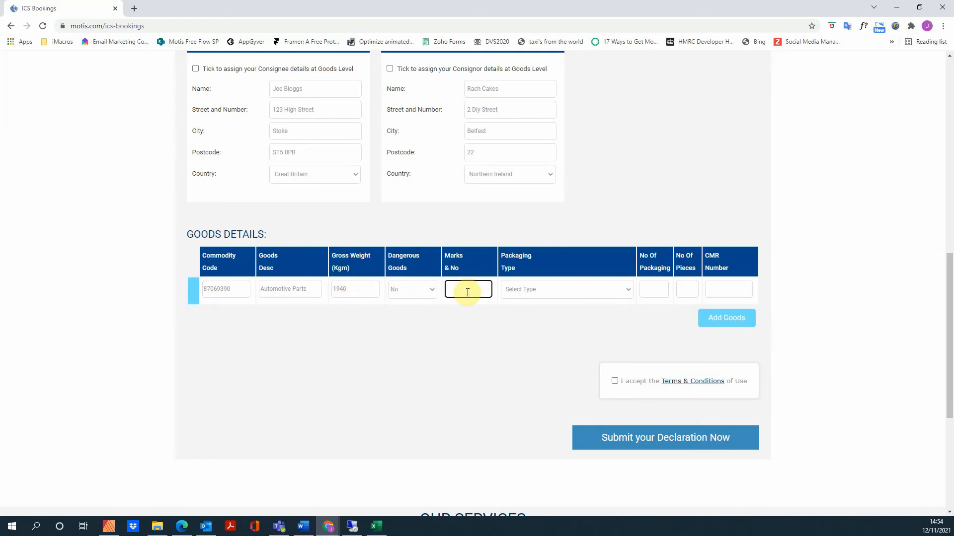
pyautogui.click(538, 291)
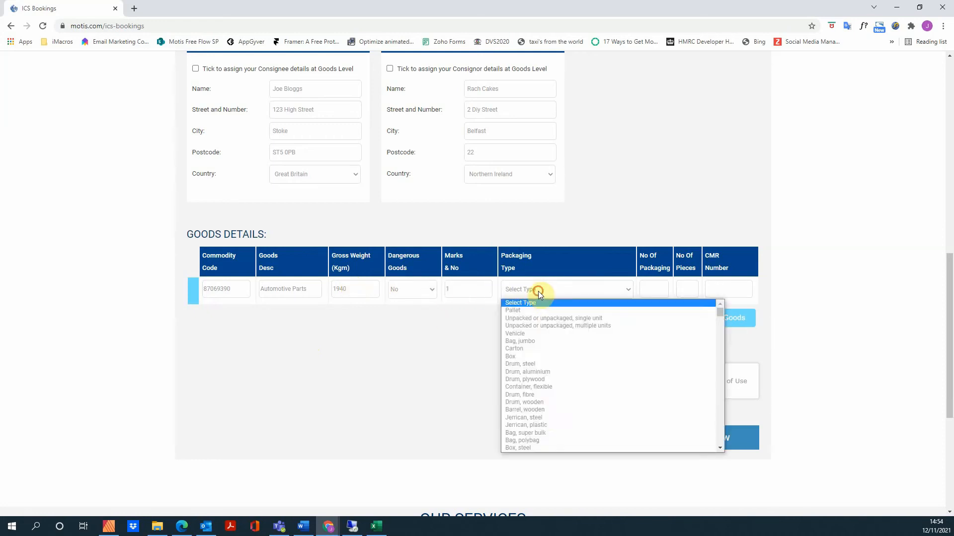
pyautogui.scroll(-5, 544, 411)
pyautogui.scroll(-3, 544, 411)
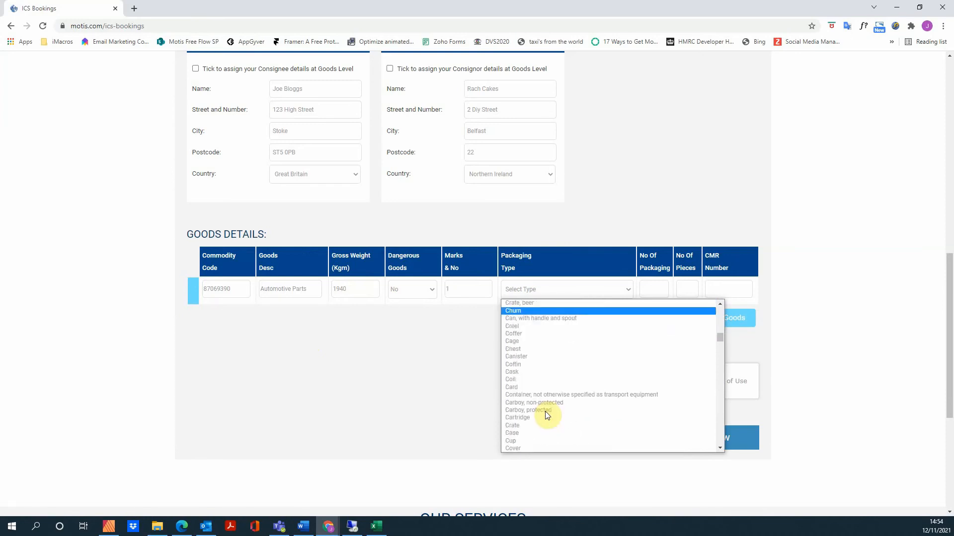
pyautogui.click(513, 427)
pyautogui.click(654, 291)
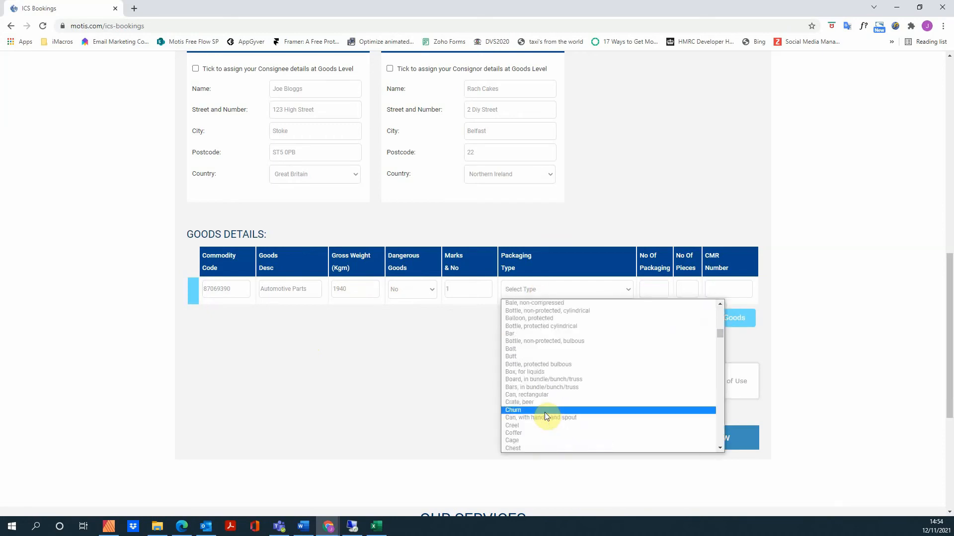
pyautogui.scroll(-3, 545, 411)
pyautogui.click(513, 427)
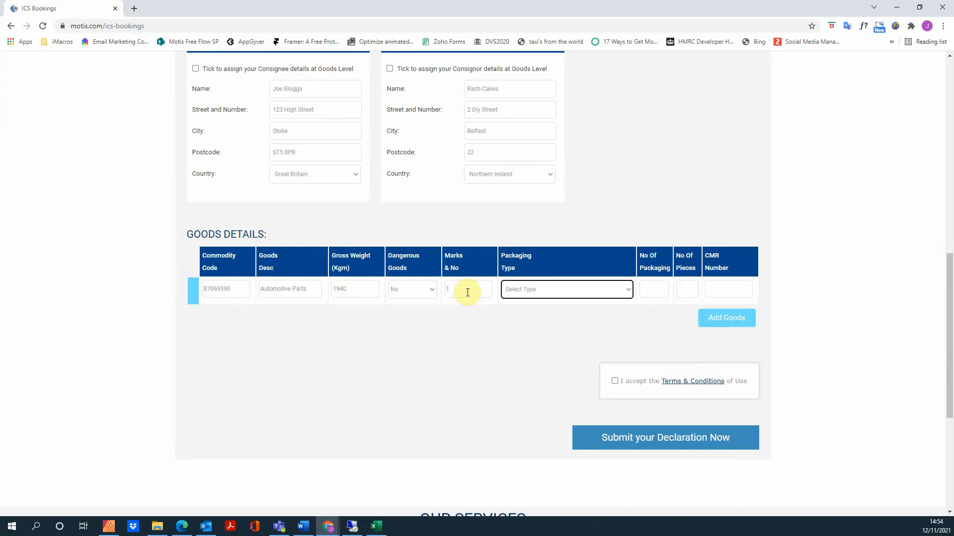
pyautogui.click(538, 291)
pyautogui.scroll(-5, 545, 413)
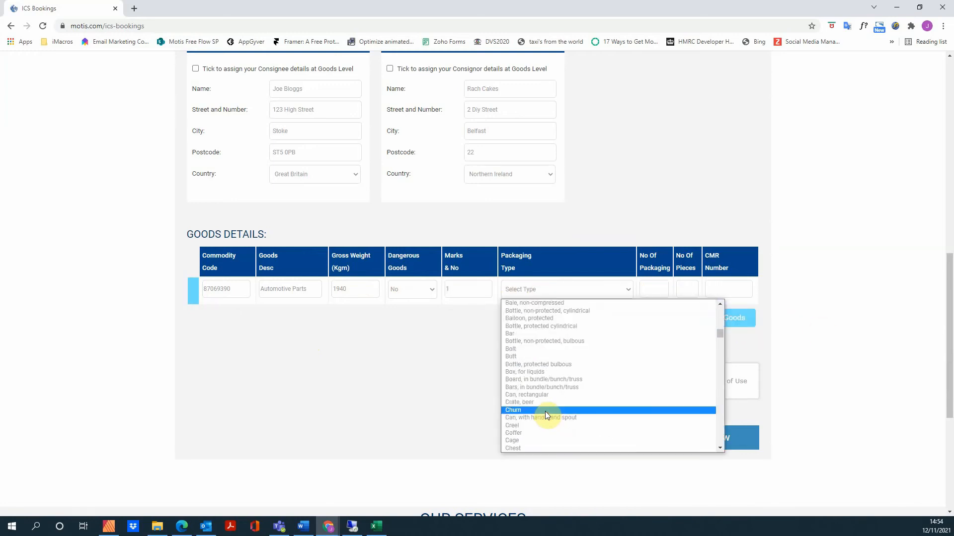
pyautogui.click(514, 426)
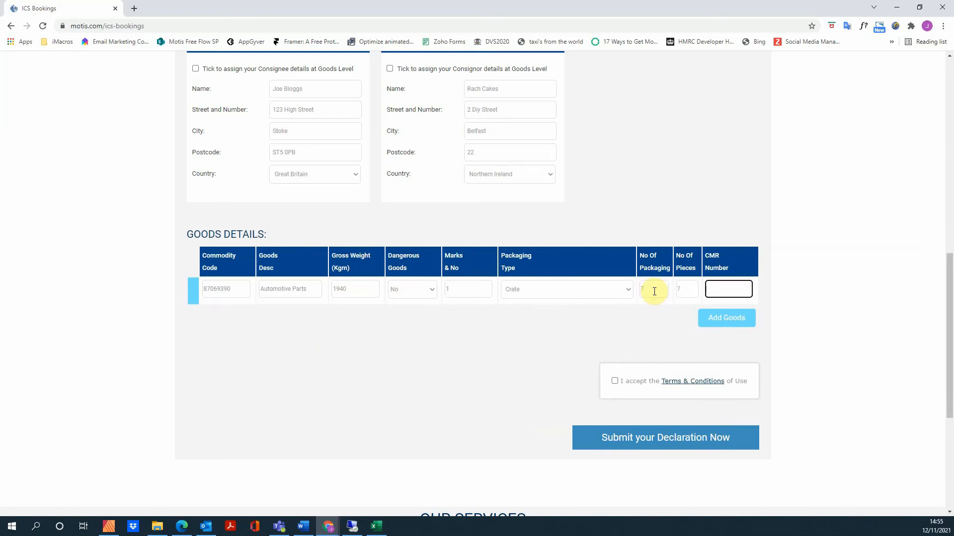
pyautogui.write('108706333')
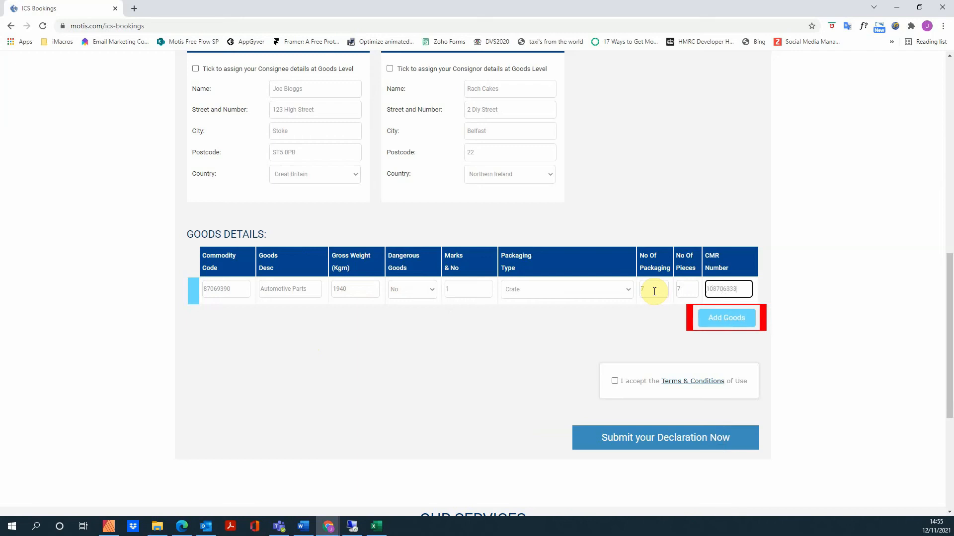
pyautogui.click(726, 318)
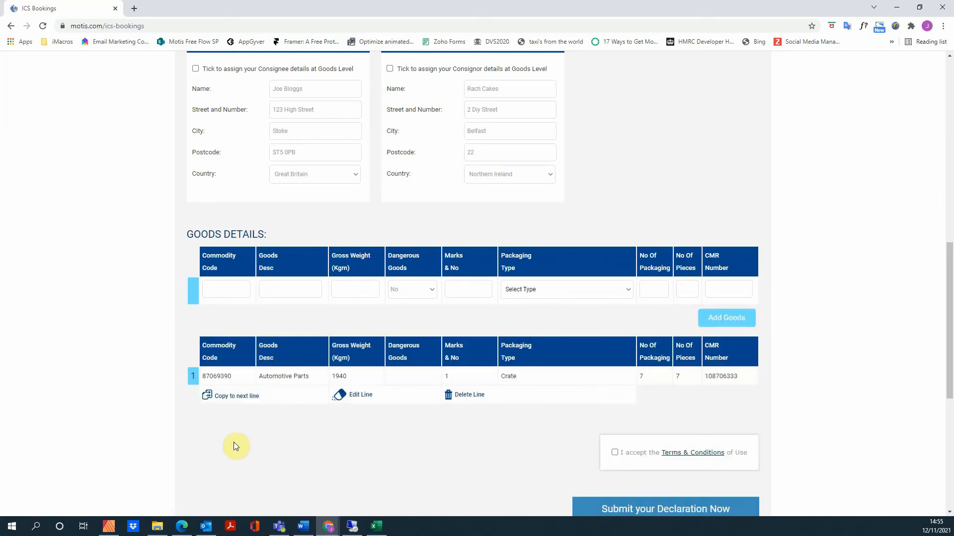
# Step: Copy goods line 1 into row 2, edit and update that copy, then delete it
pyautogui.click(235, 397)
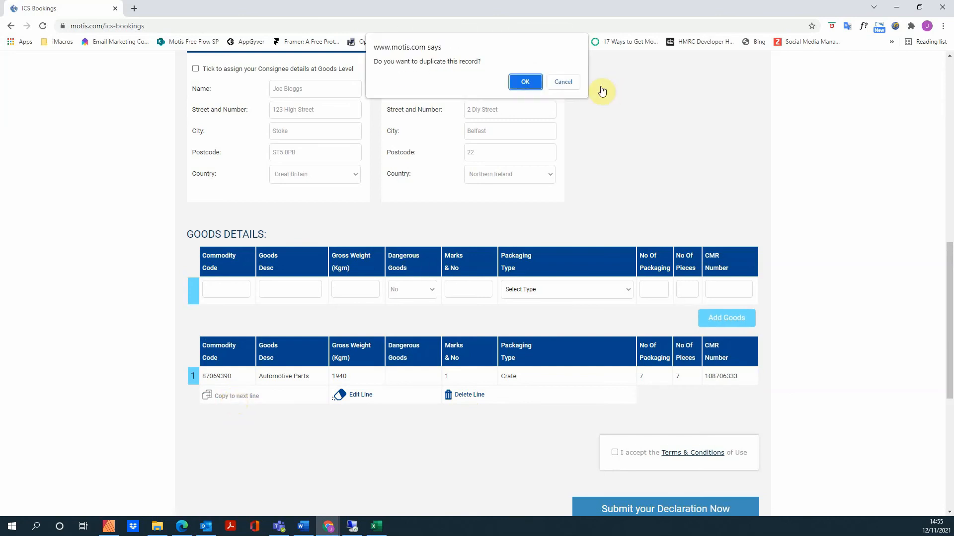
pyautogui.click(526, 82)
pyautogui.scroll(-2, 382, 325)
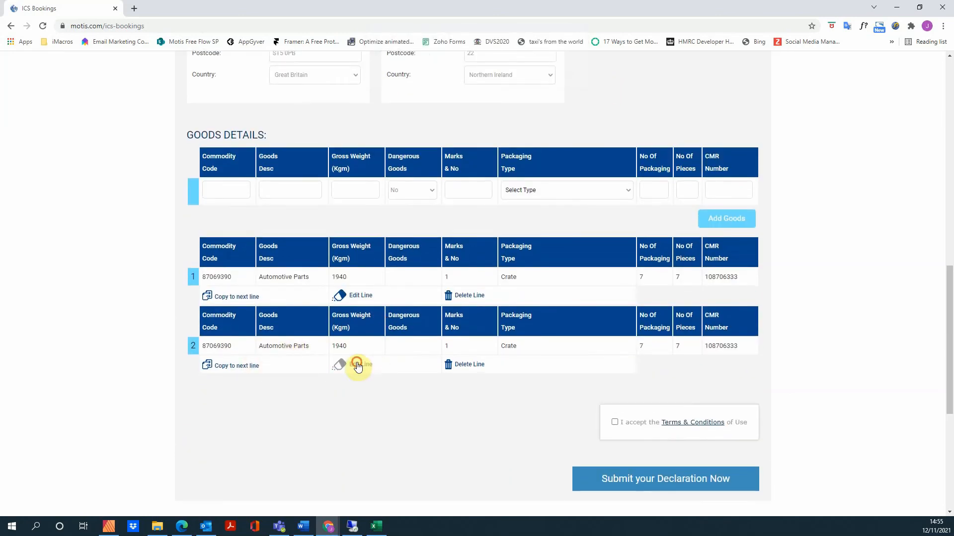
pyautogui.click(358, 366)
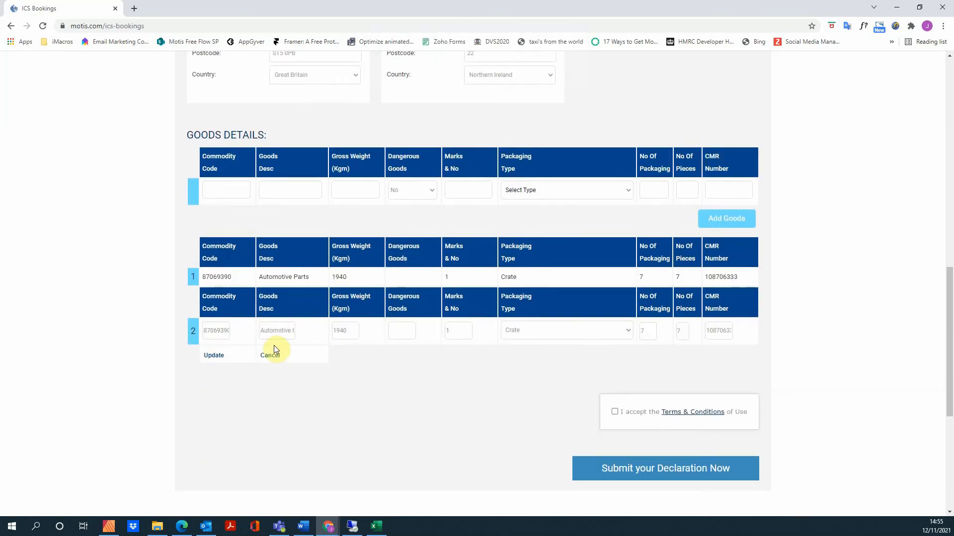
pyautogui.click(220, 357)
pyautogui.click(470, 365)
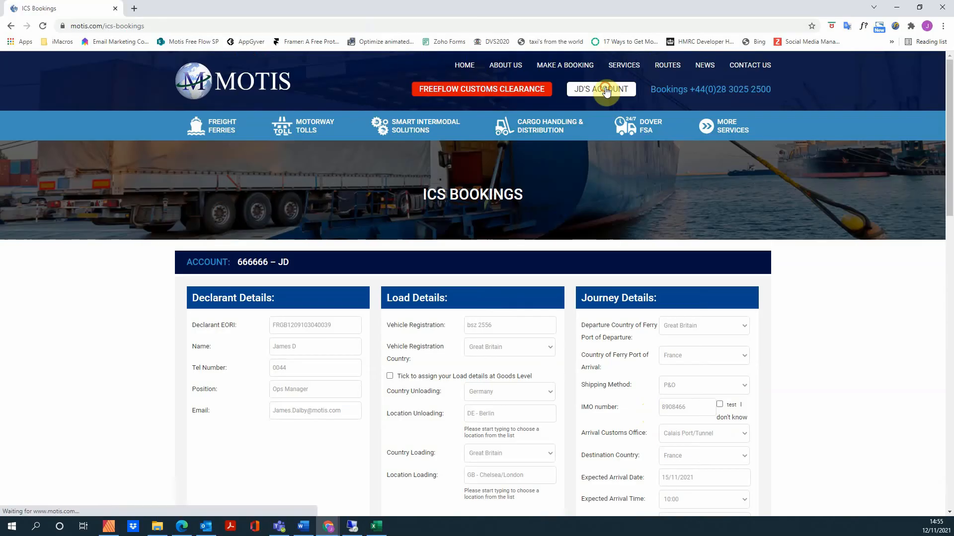
# Step: Open the My ICS Declarations list from the account overview
pyautogui.click(602, 90)
pyautogui.scroll(-5, 544, 171)
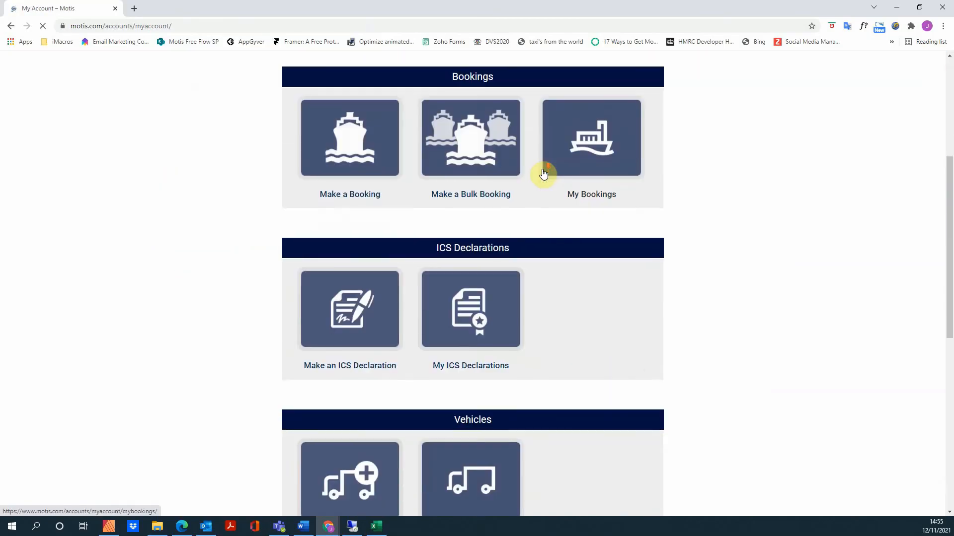
pyautogui.scroll(-2, 544, 174)
pyautogui.click(481, 243)
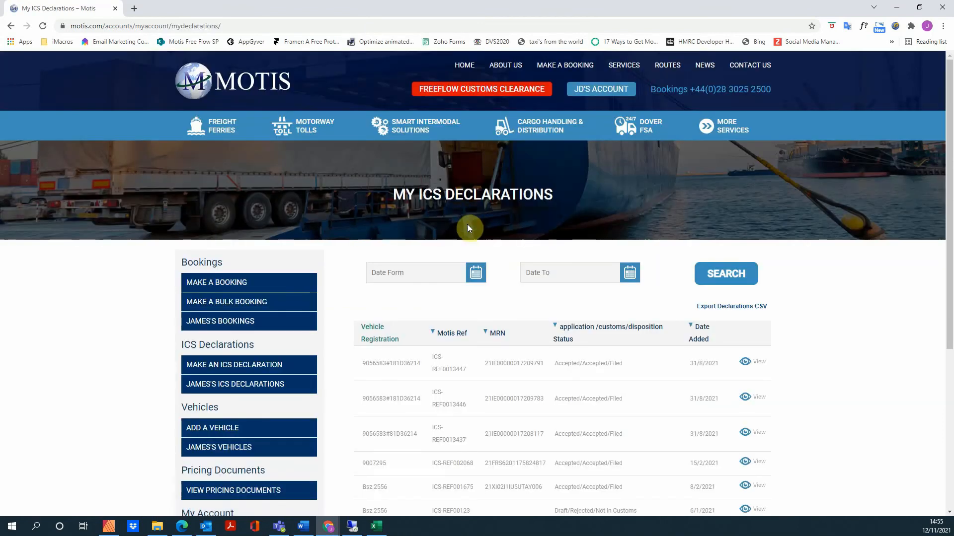
pyautogui.scroll(-2, 467, 229)
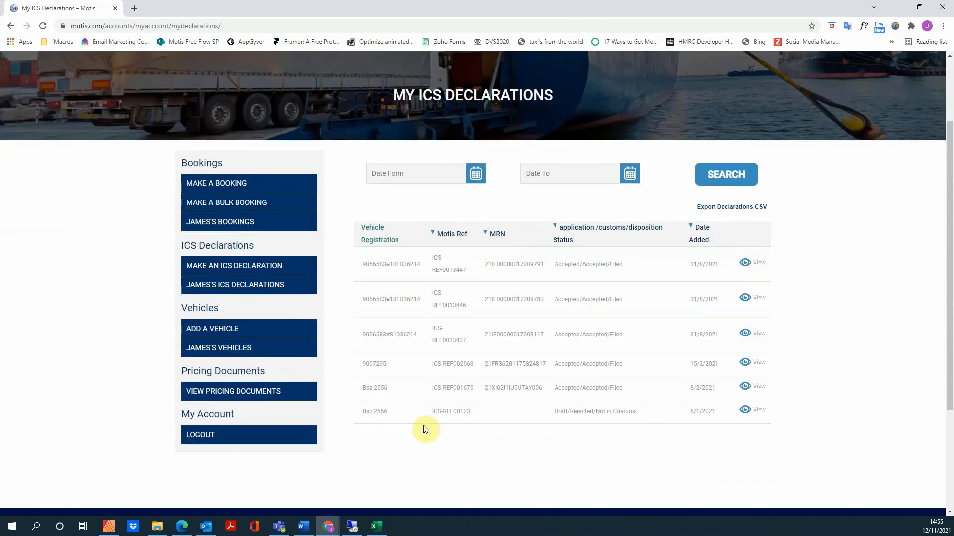
# Step: Set Date From and Date To to 31/08/2021 and search the declarations
pyautogui.click(447, 173)
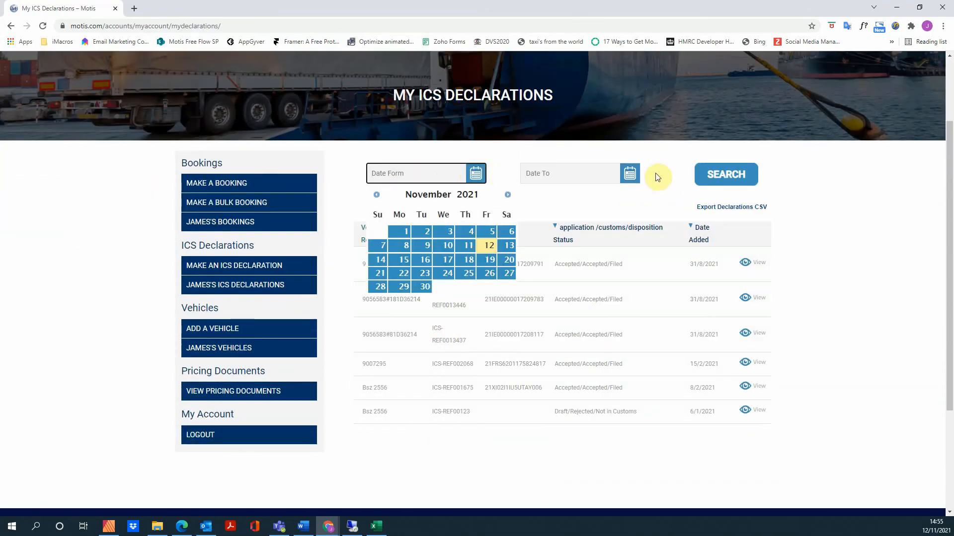
pyautogui.click(630, 174)
pyautogui.click(431, 174)
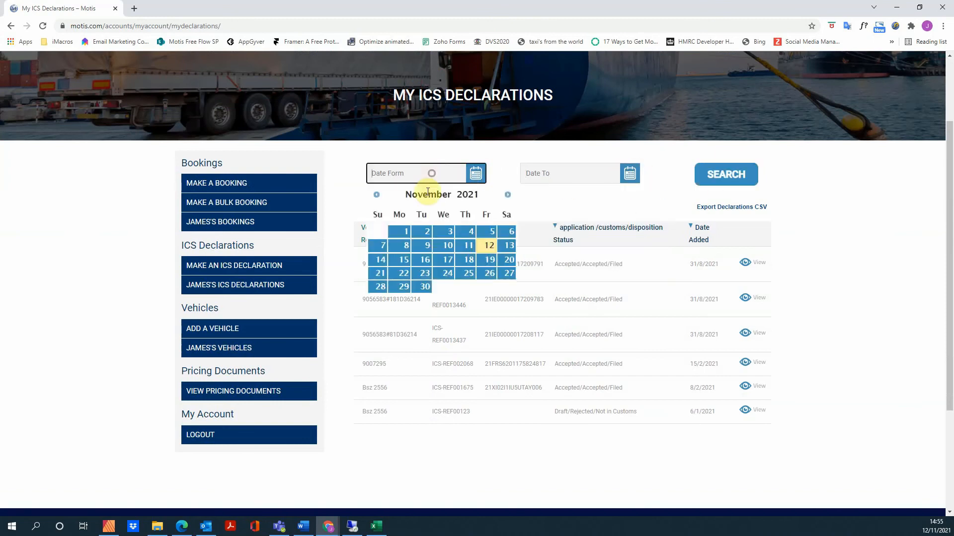
pyautogui.click(374, 196)
pyautogui.click(375, 196)
pyautogui.click(375, 195)
pyautogui.click(420, 284)
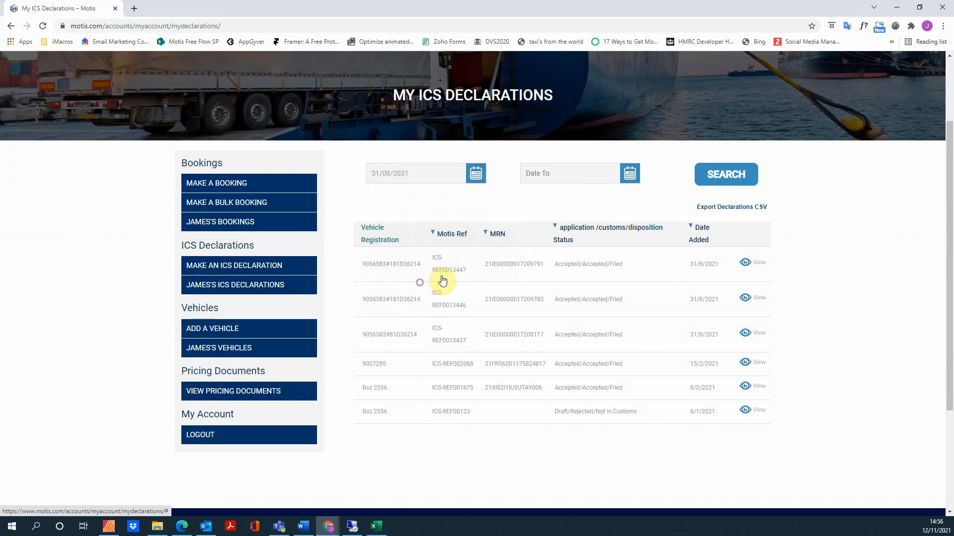
pyautogui.click(630, 174)
pyautogui.click(528, 195)
pyautogui.click(528, 194)
pyautogui.click(528, 195)
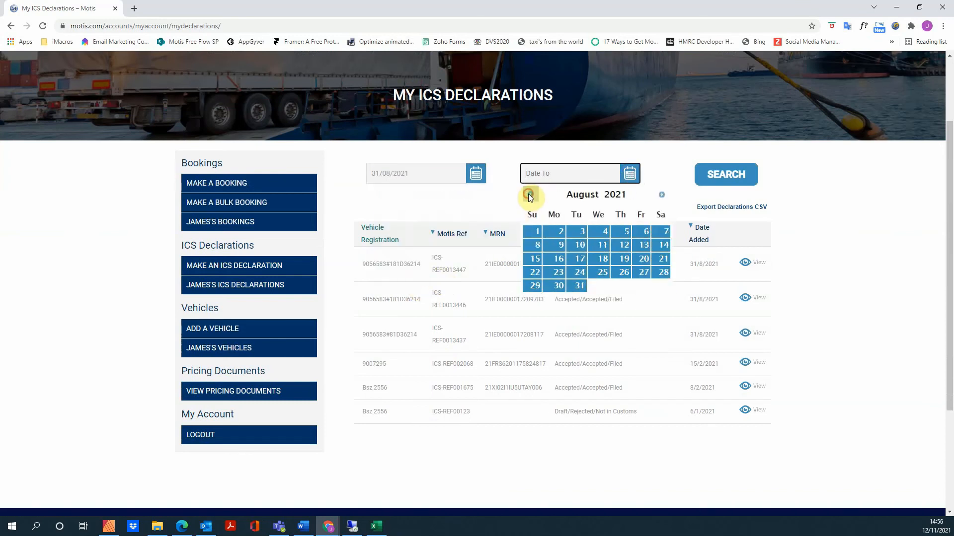
pyautogui.click(579, 286)
pyautogui.click(726, 176)
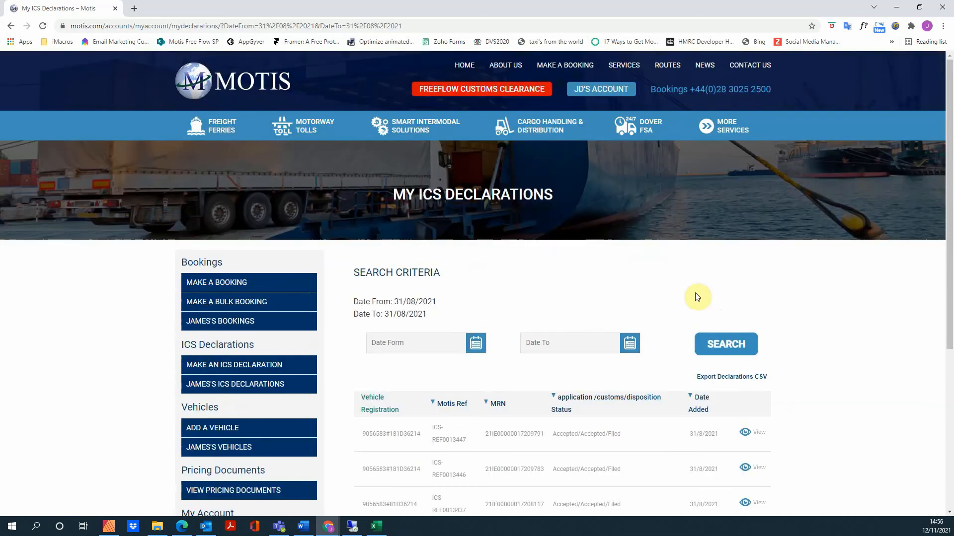
pyautogui.scroll(-4, 693, 300)
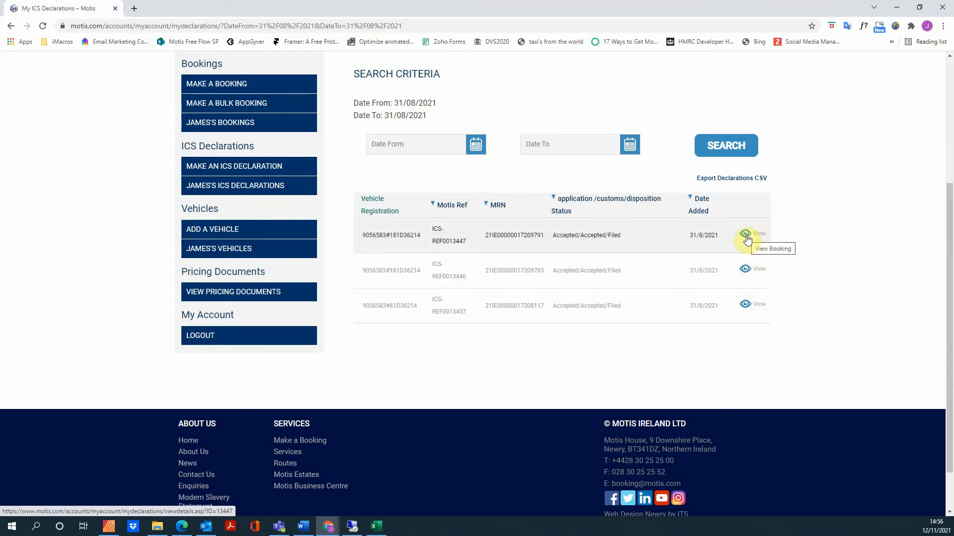
# Step: Search again with empty dates to list all declarations
pyautogui.click(725, 145)
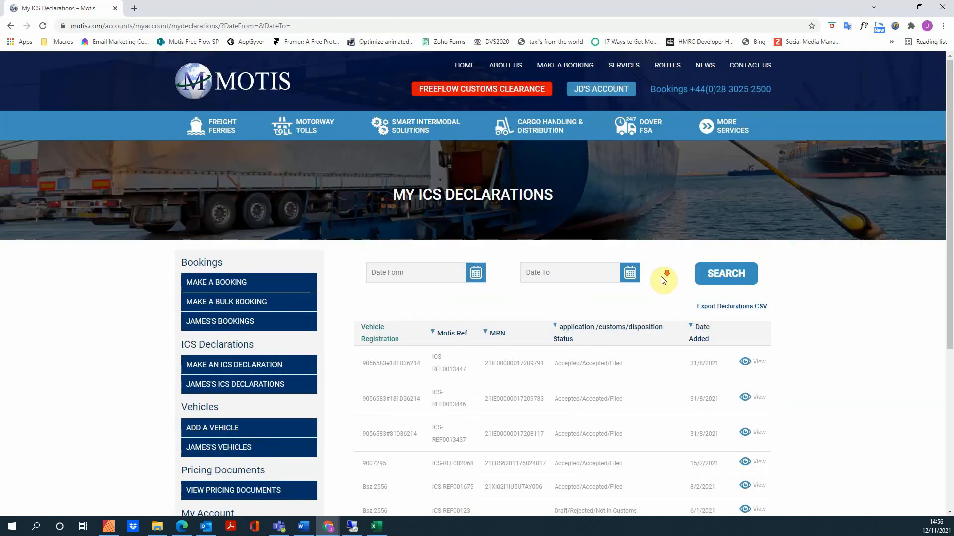
pyautogui.scroll(-3, 662, 276)
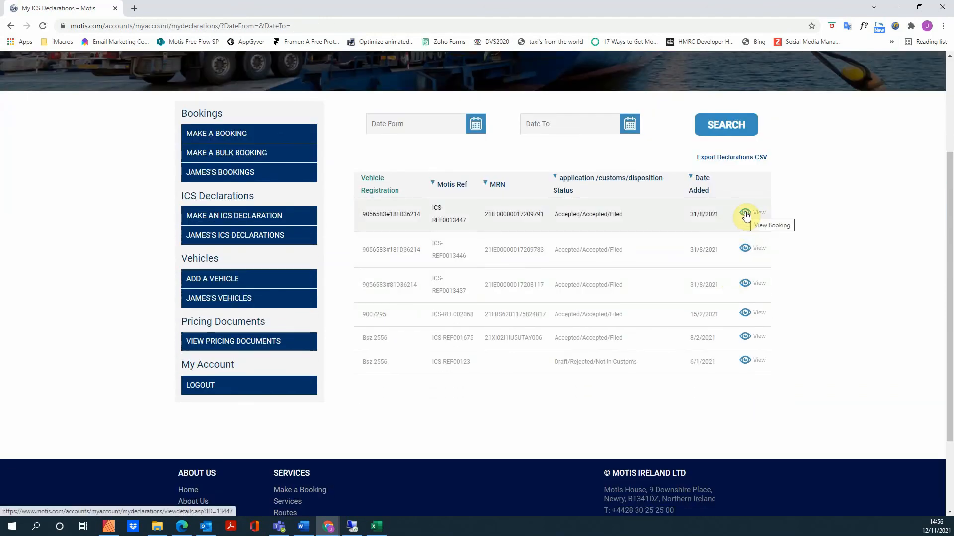
pyautogui.scroll(-3, 417, 258)
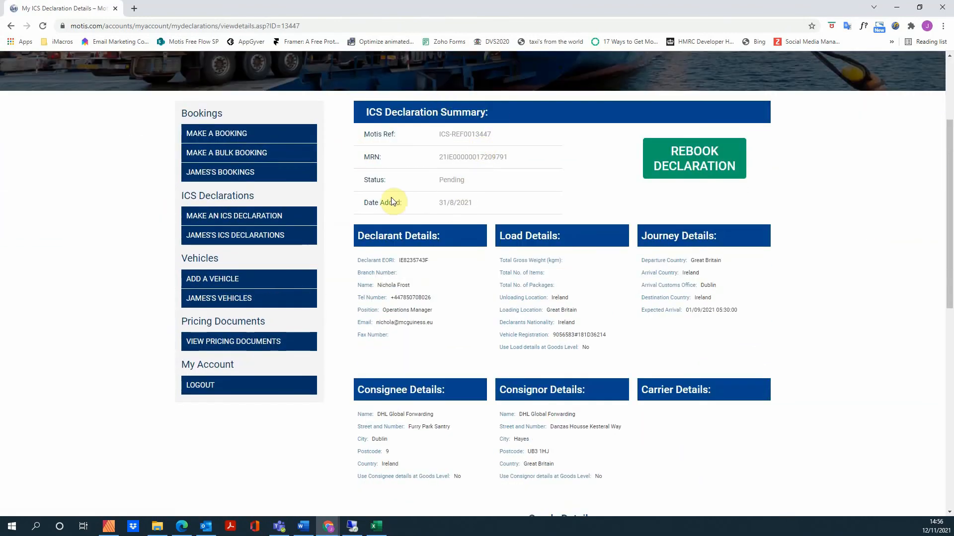
pyautogui.scroll(-4, 385, 261)
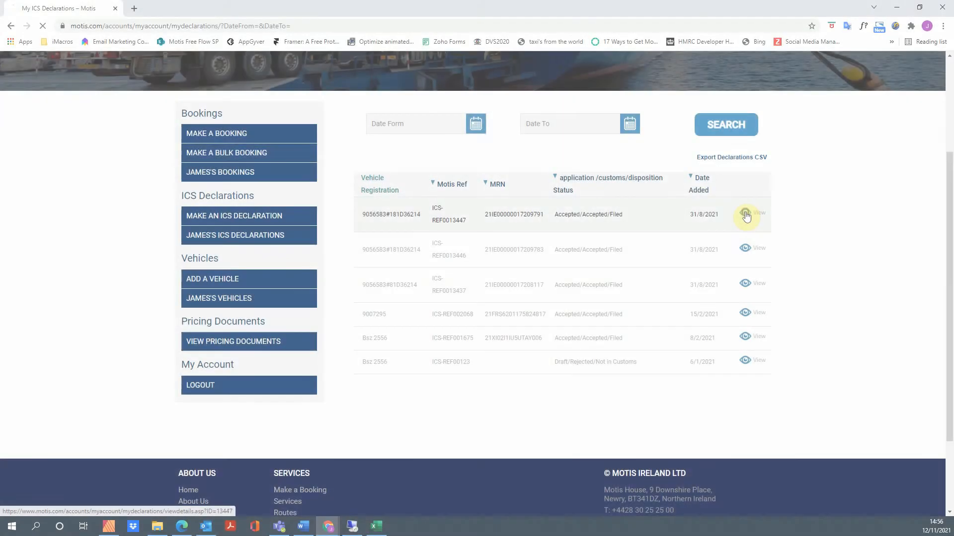
# Step: View and review declaration ICS-REF0013447, a pending Steel Pedestals declaration from 31/8/2021
pyautogui.click(745, 213)
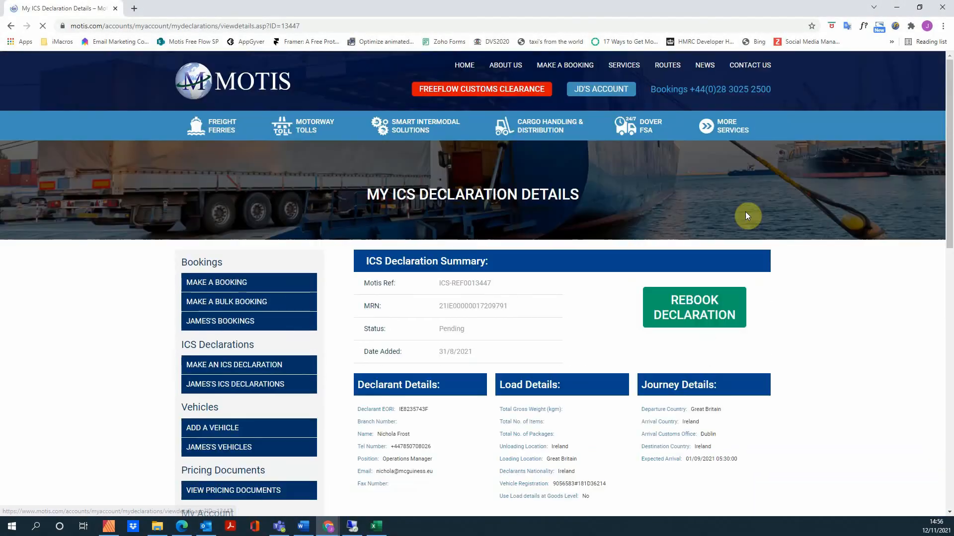
pyautogui.scroll(-3, 447, 251)
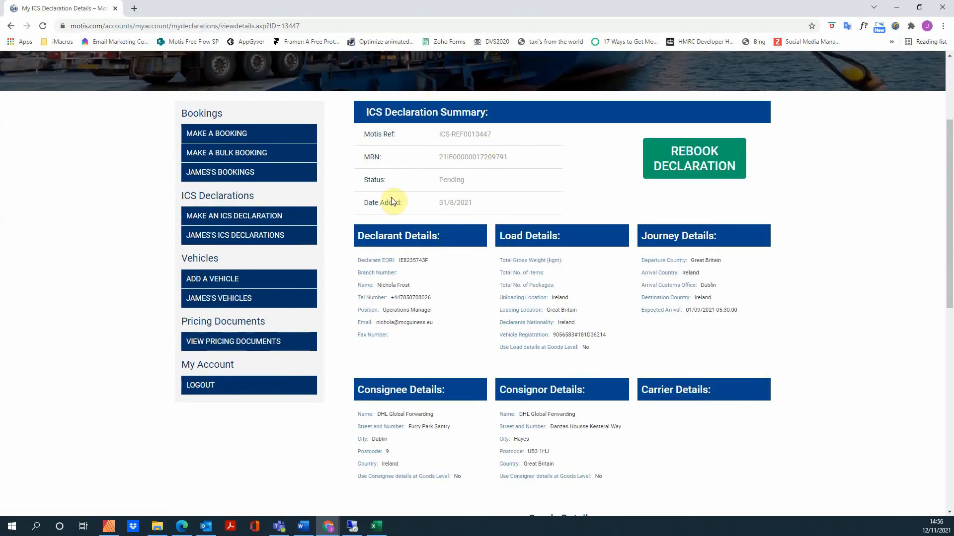
pyautogui.scroll(-5, 385, 261)
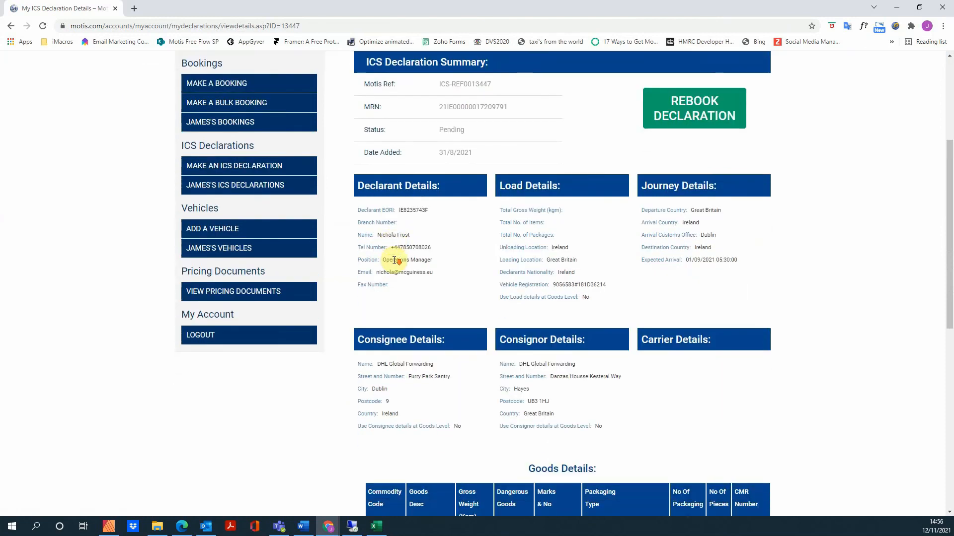
pyautogui.scroll(-2, 394, 263)
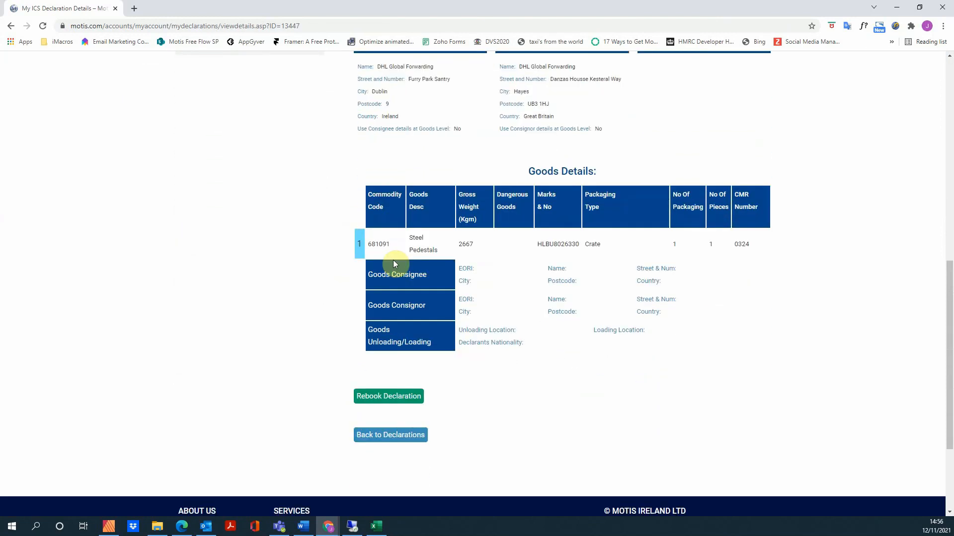
pyautogui.scroll(7, 392, 260)
pyautogui.scroll(1, 412, 262)
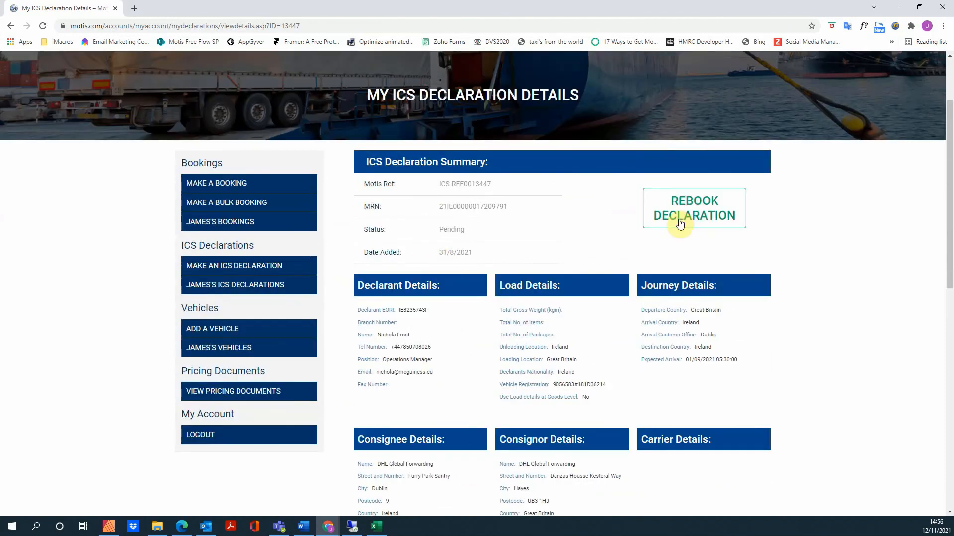
pyautogui.scroll(-2, 509, 274)
pyautogui.scroll(-6, 510, 275)
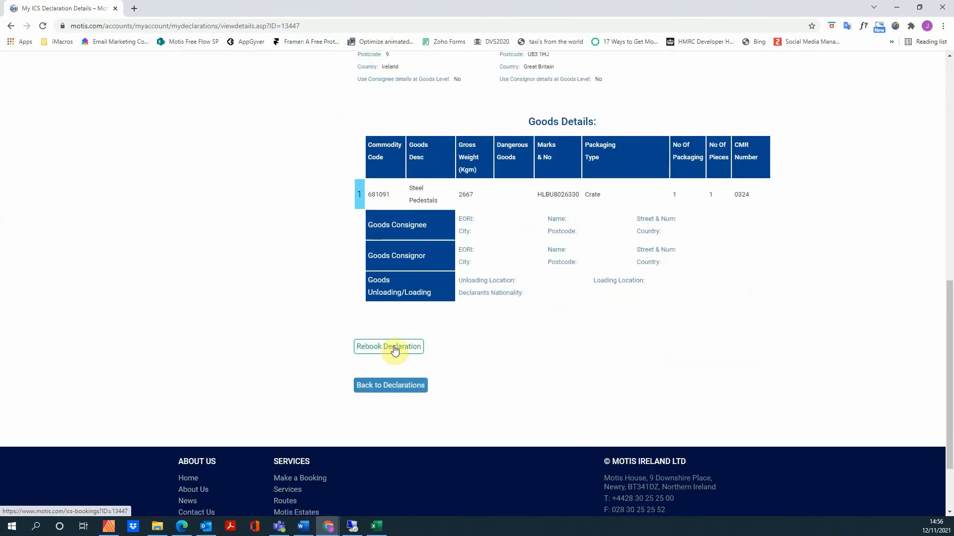
pyautogui.scroll(-4, 400, 330)
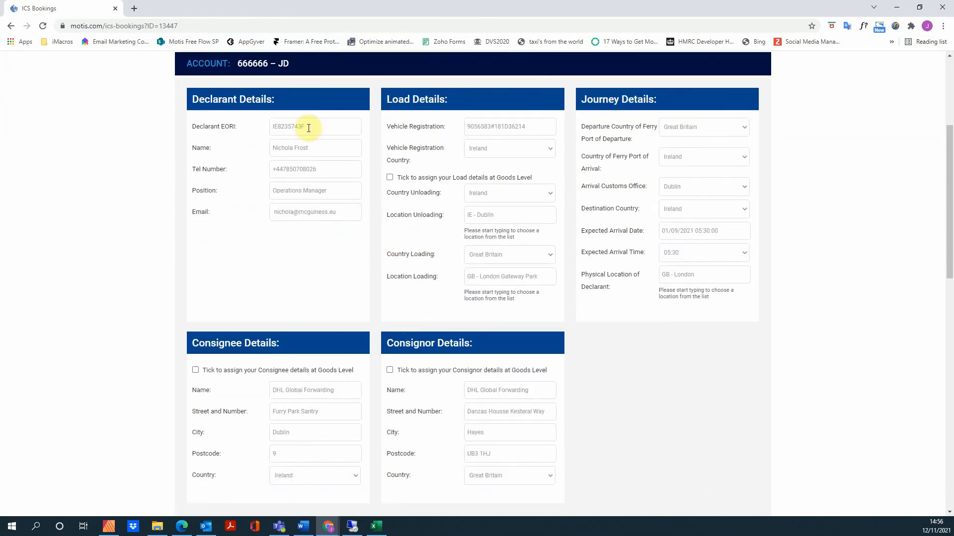
pyautogui.click(528, 148)
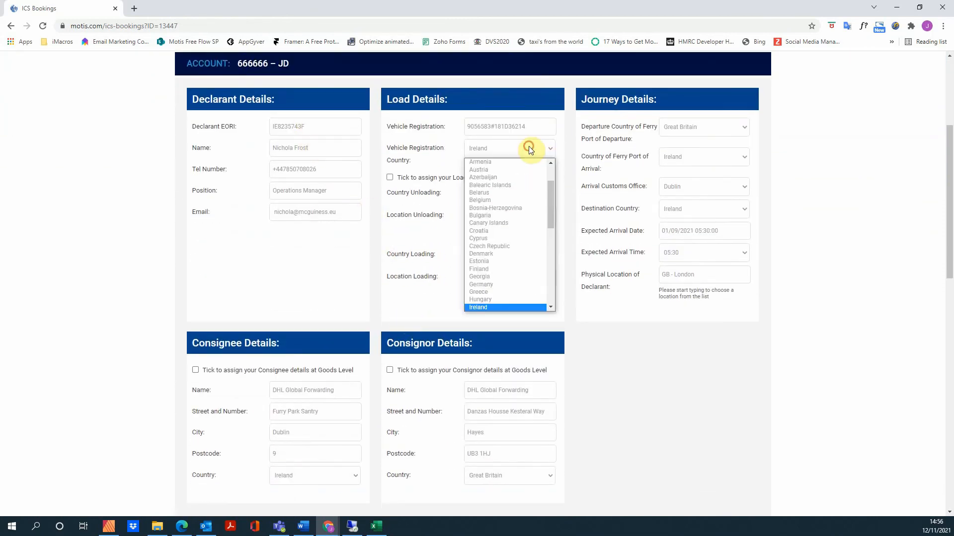
pyautogui.click(529, 148)
pyautogui.scroll(-3, 614, 221)
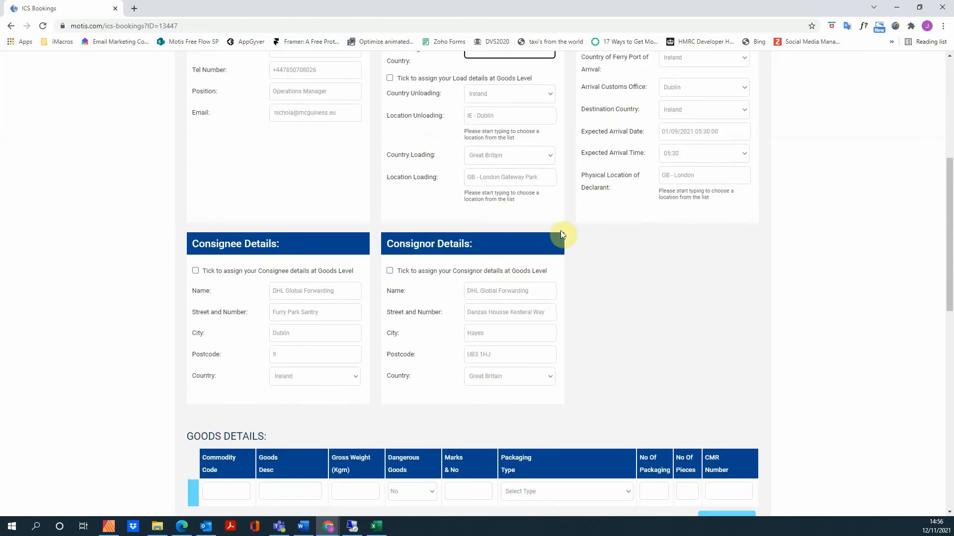